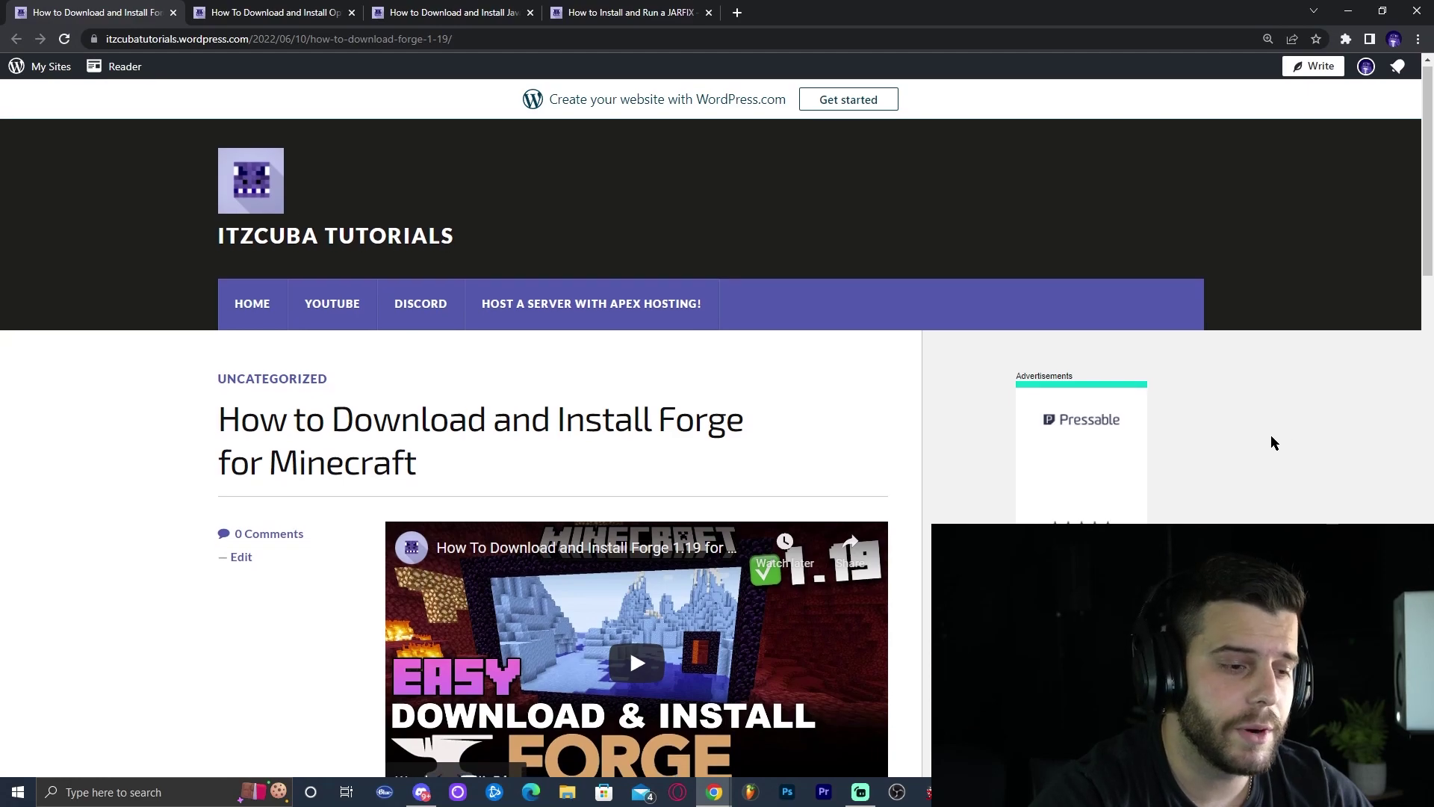
Scroll the Forge tutorial to Step 1 and follow 'Download Forge Here' to files.minecraftforge.net
scroll(1219, 403, "down", 1)
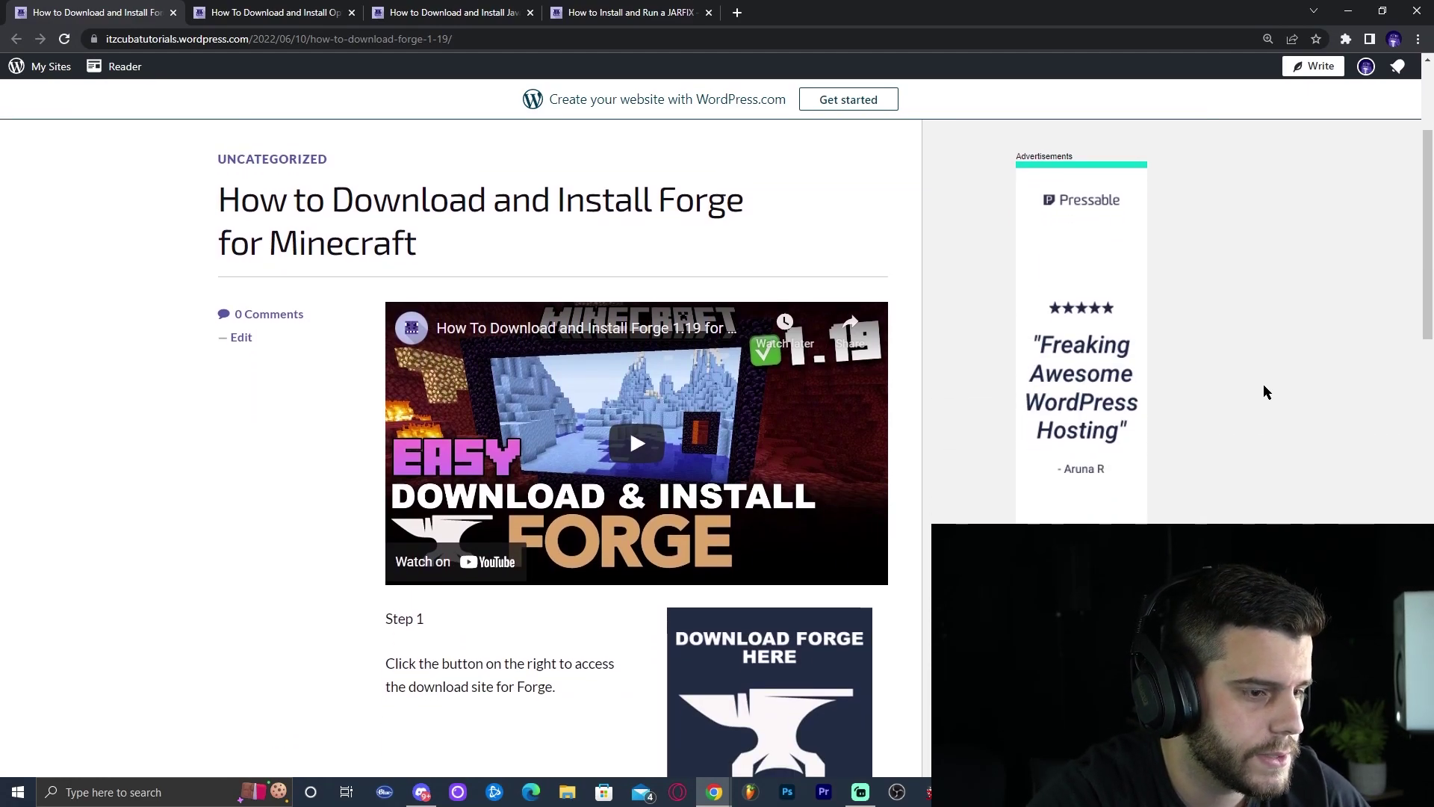
scroll(1296, 365, "down", 2)
scroll(1294, 364, "up", 1)
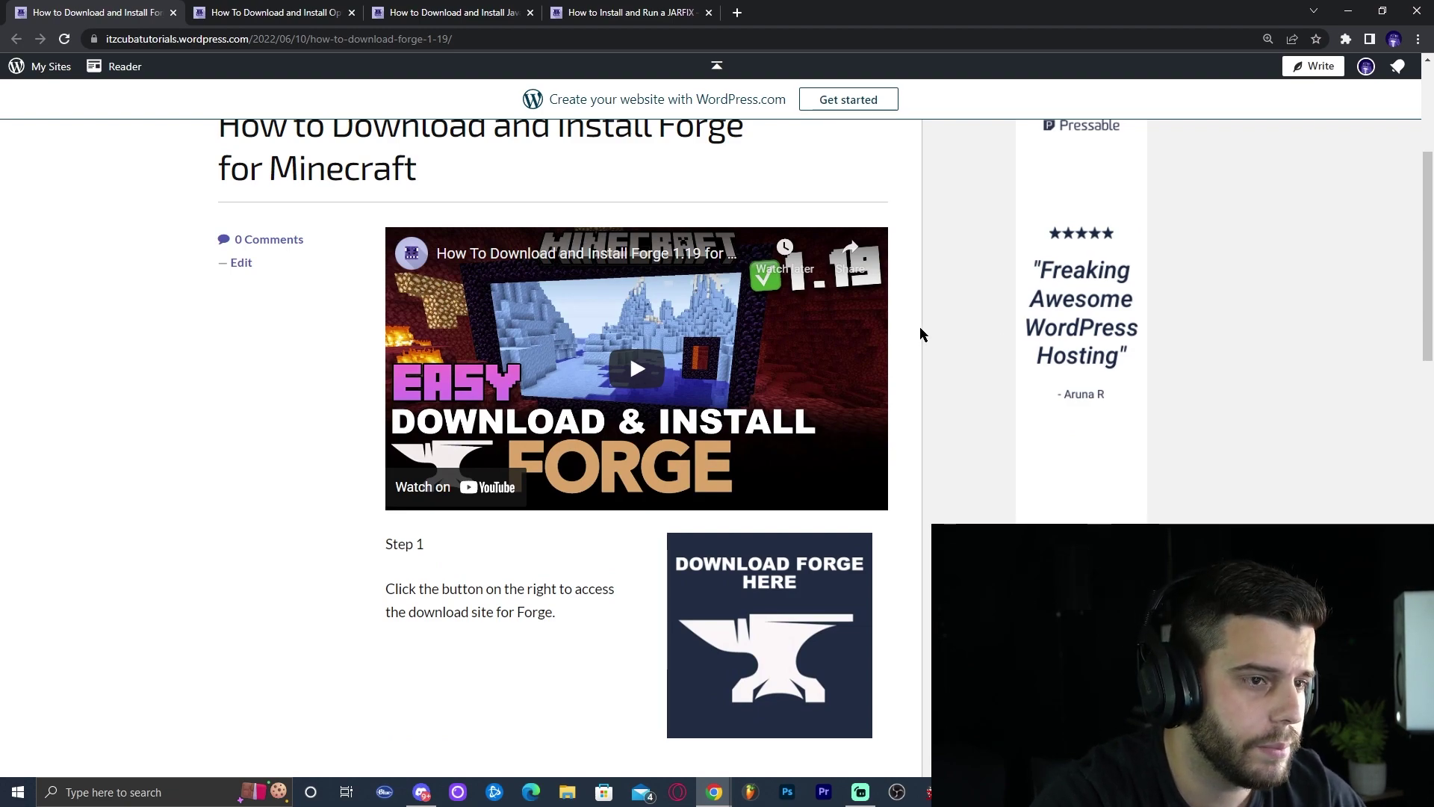
scroll(934, 321, "up", 2)
scroll(944, 313, "down", 2)
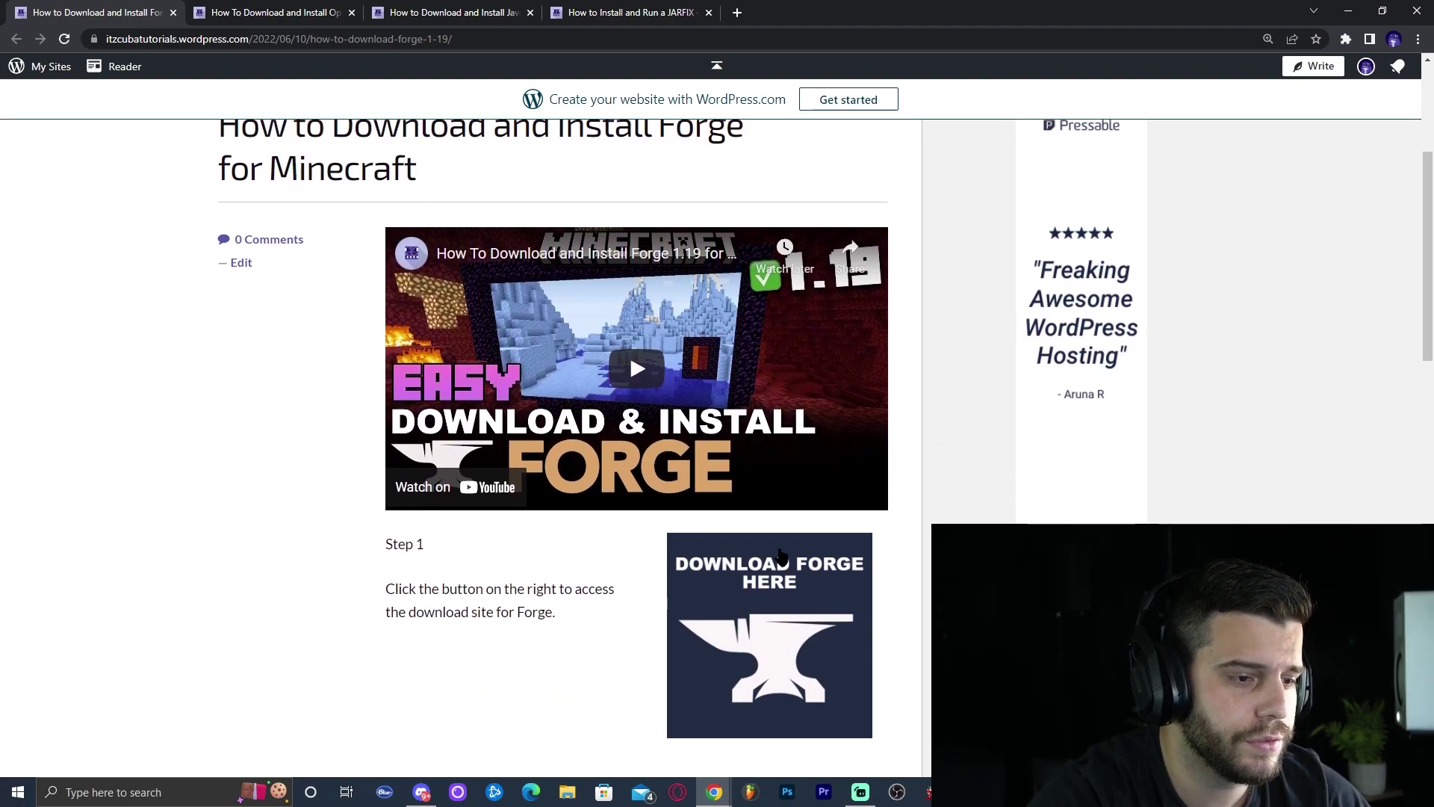
left_click(721, 579)
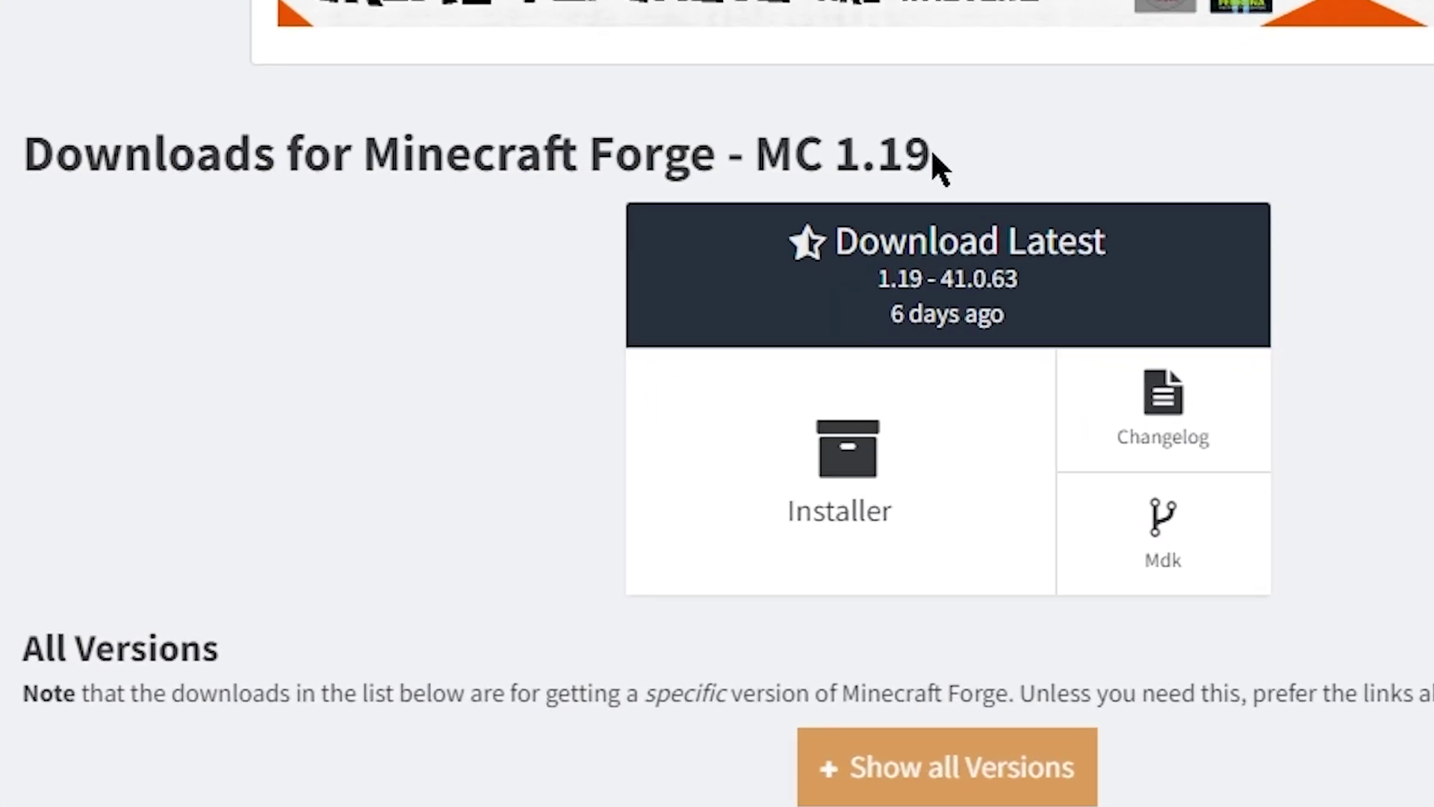
Highlight 1.19 in the downloads heading, then request the Download Latest Installer for 1.19
left_click_drag(707, 278, 674, 273)
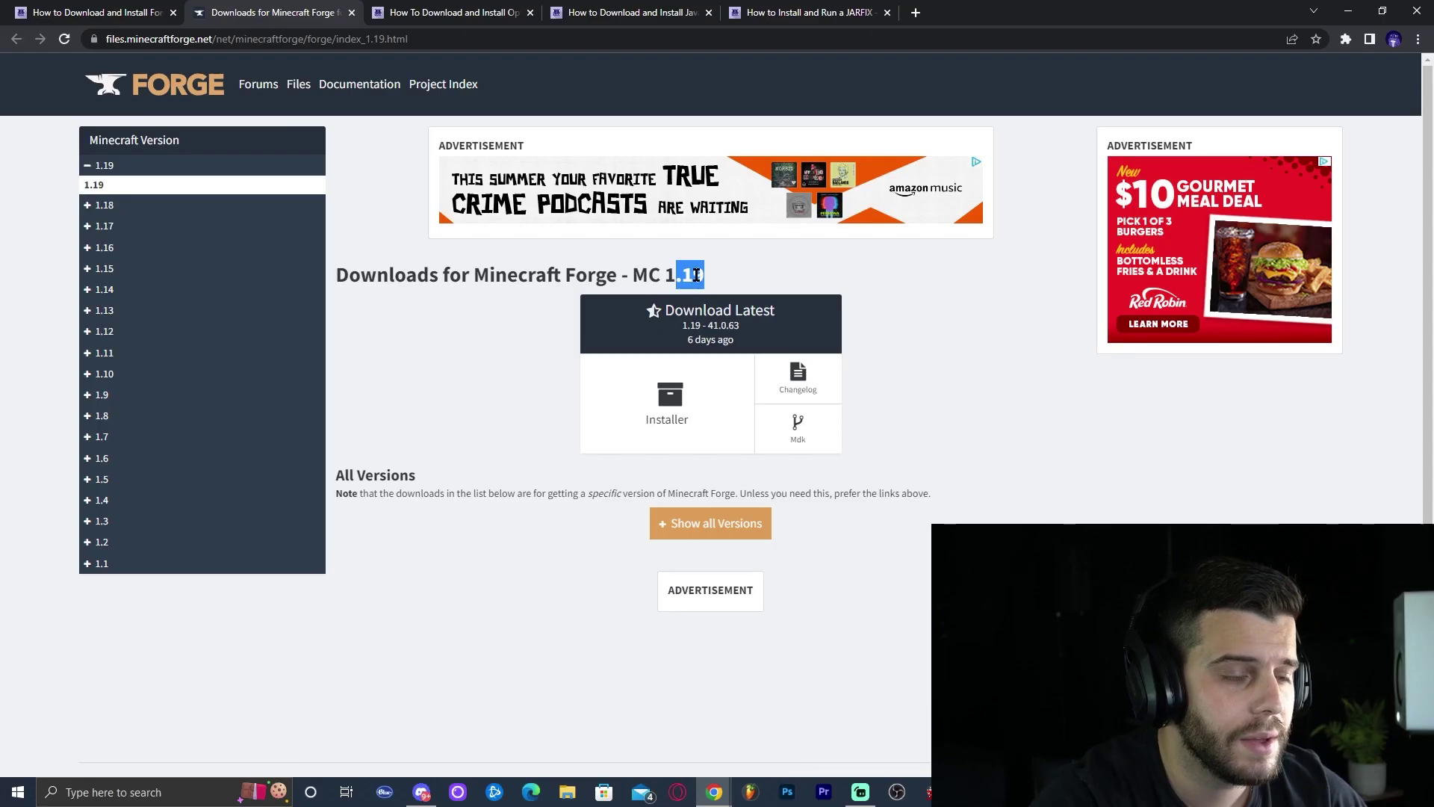
left_click(679, 166)
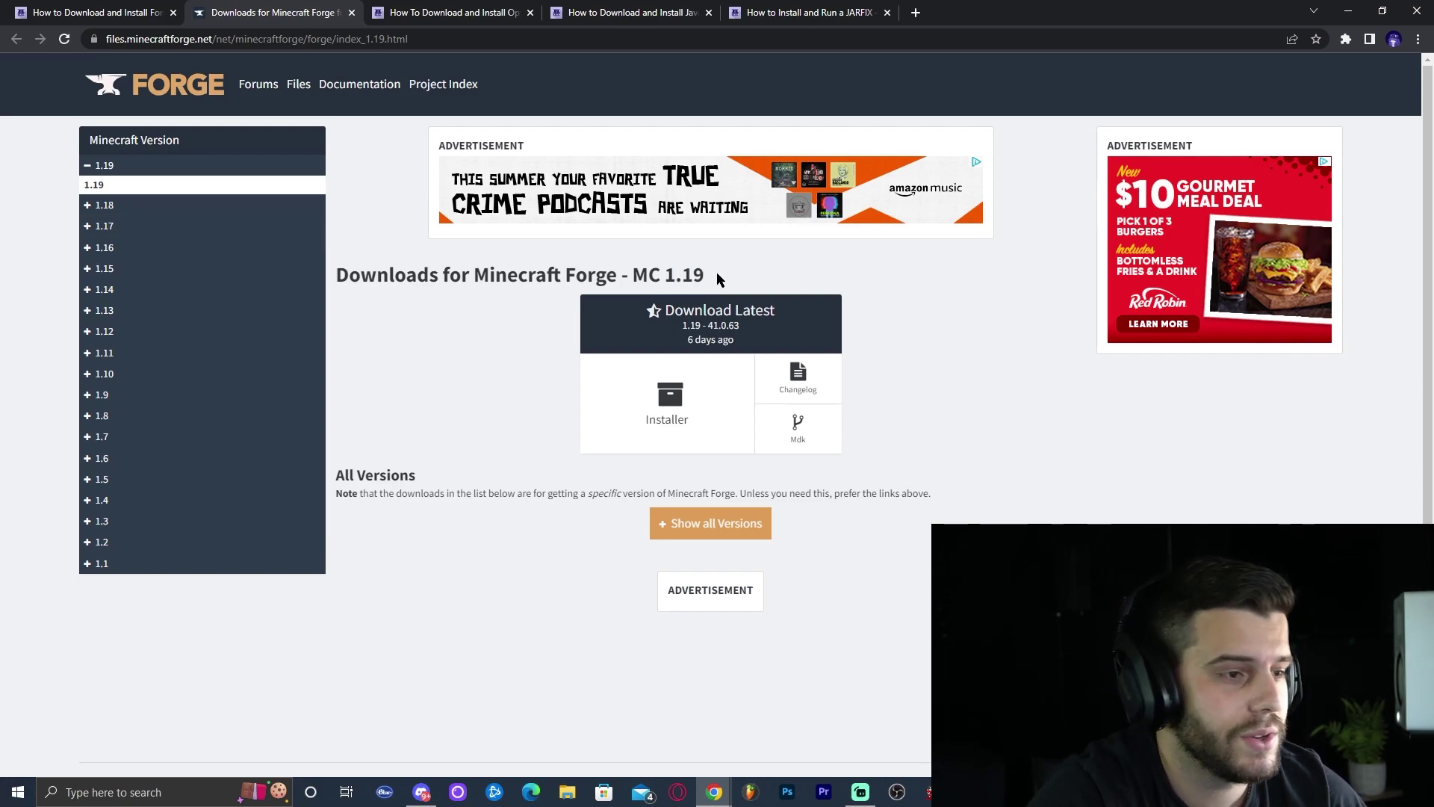
left_click_drag(721, 277, 668, 275)
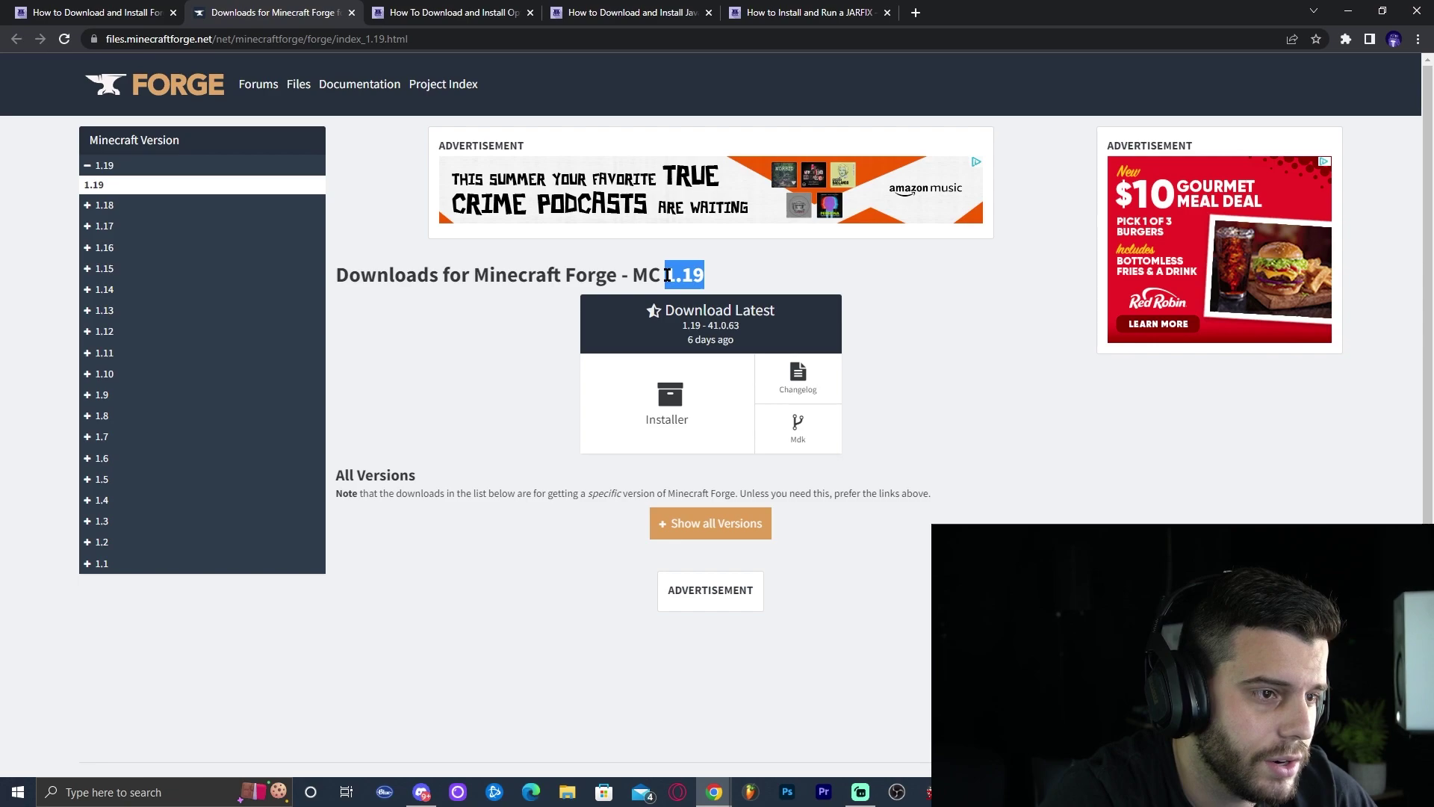
left_click(667, 275)
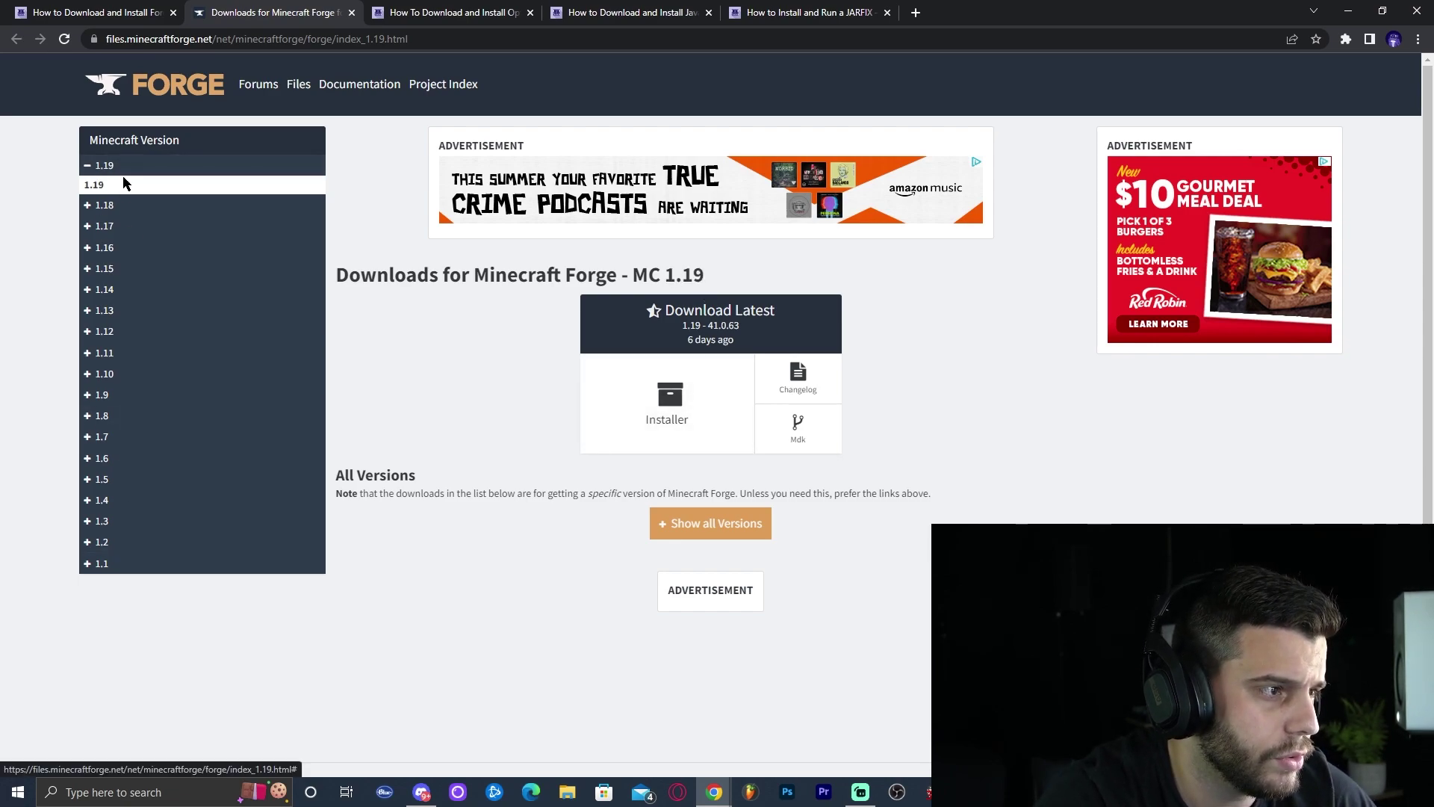
double_click(687, 274)
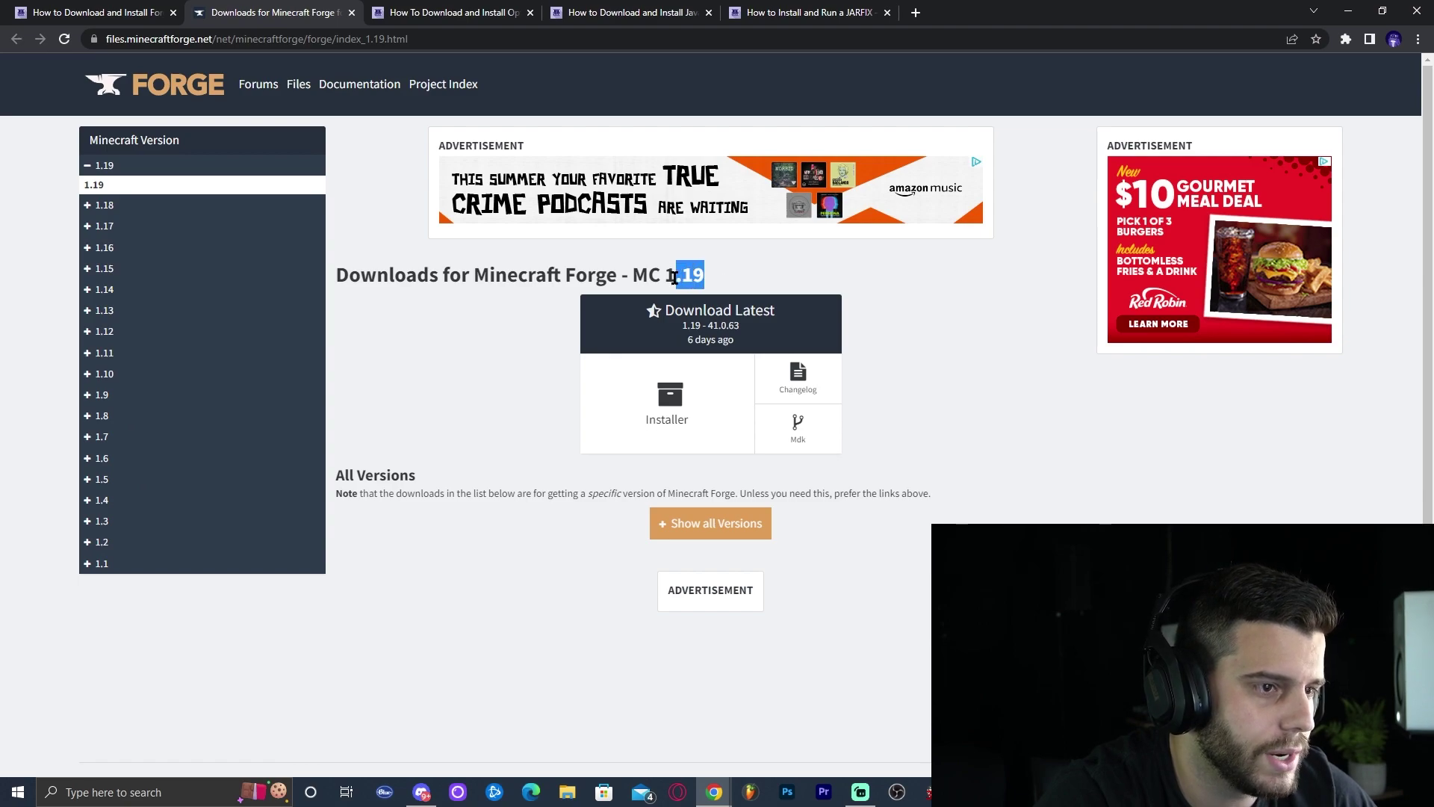
left_click(675, 278)
left_click(691, 403)
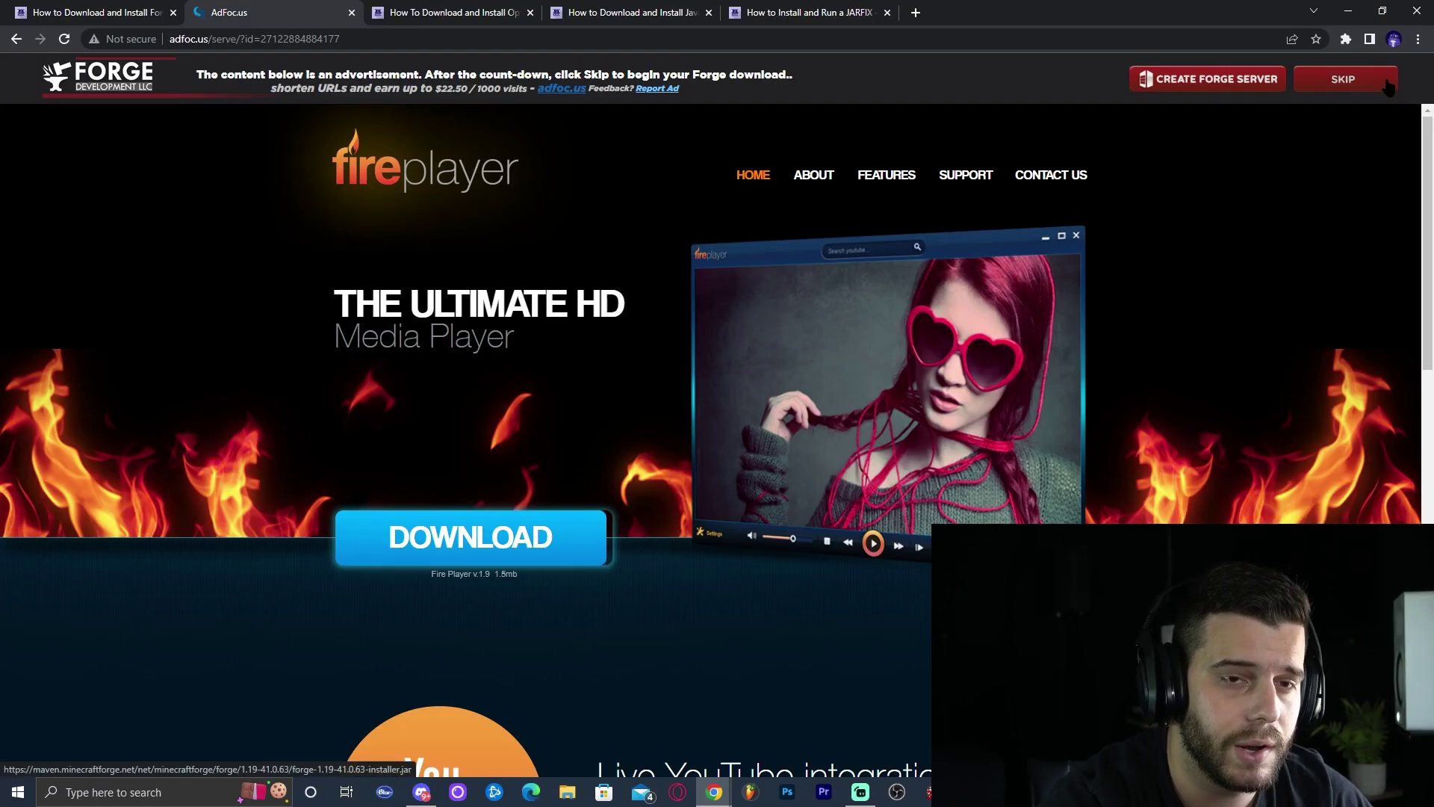
Skip the ad, save forge-1.19-41.0.63-installer.jar and copy it onto the desktop
left_click(1368, 88)
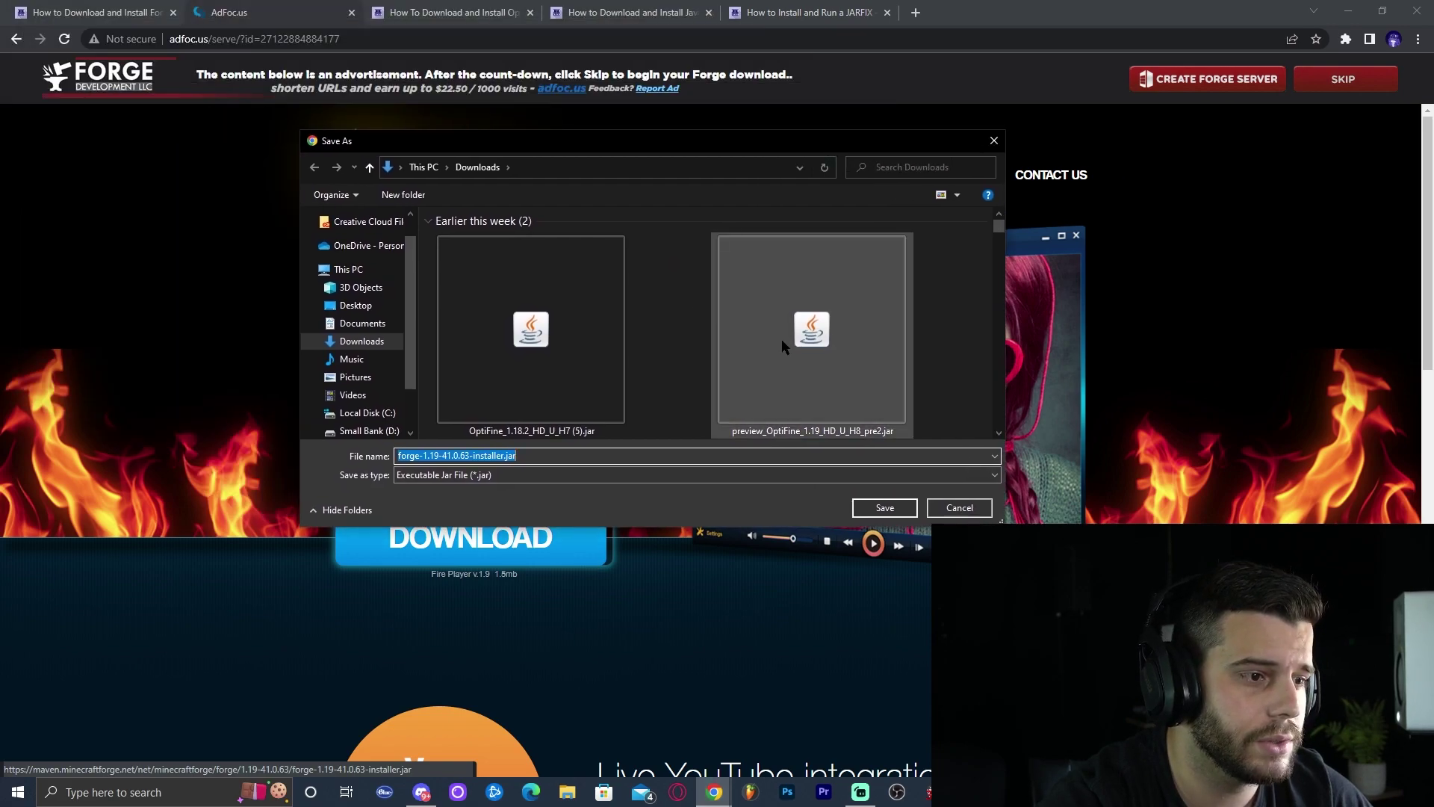
left_click(885, 507)
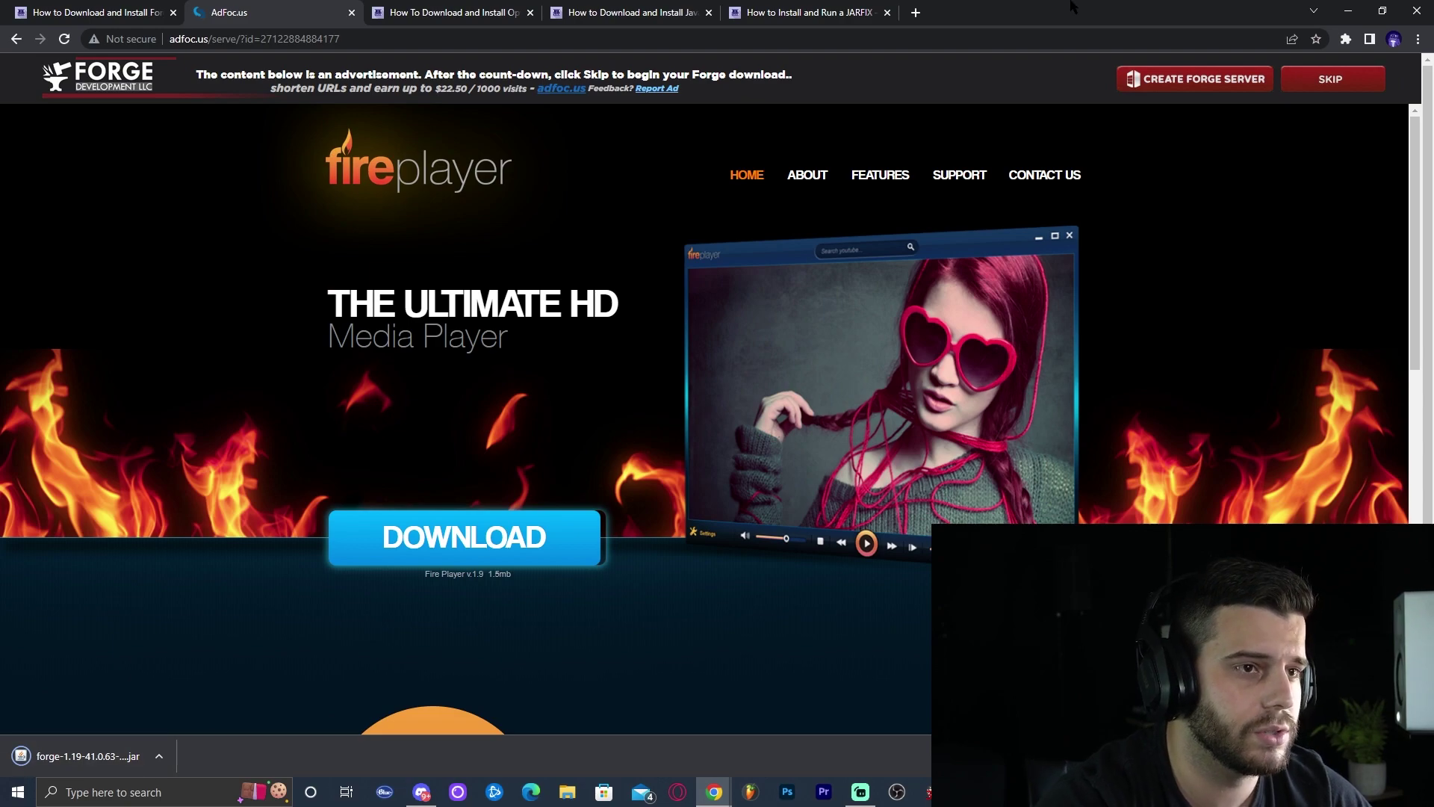
left_click_drag(1093, 8, 956, 13)
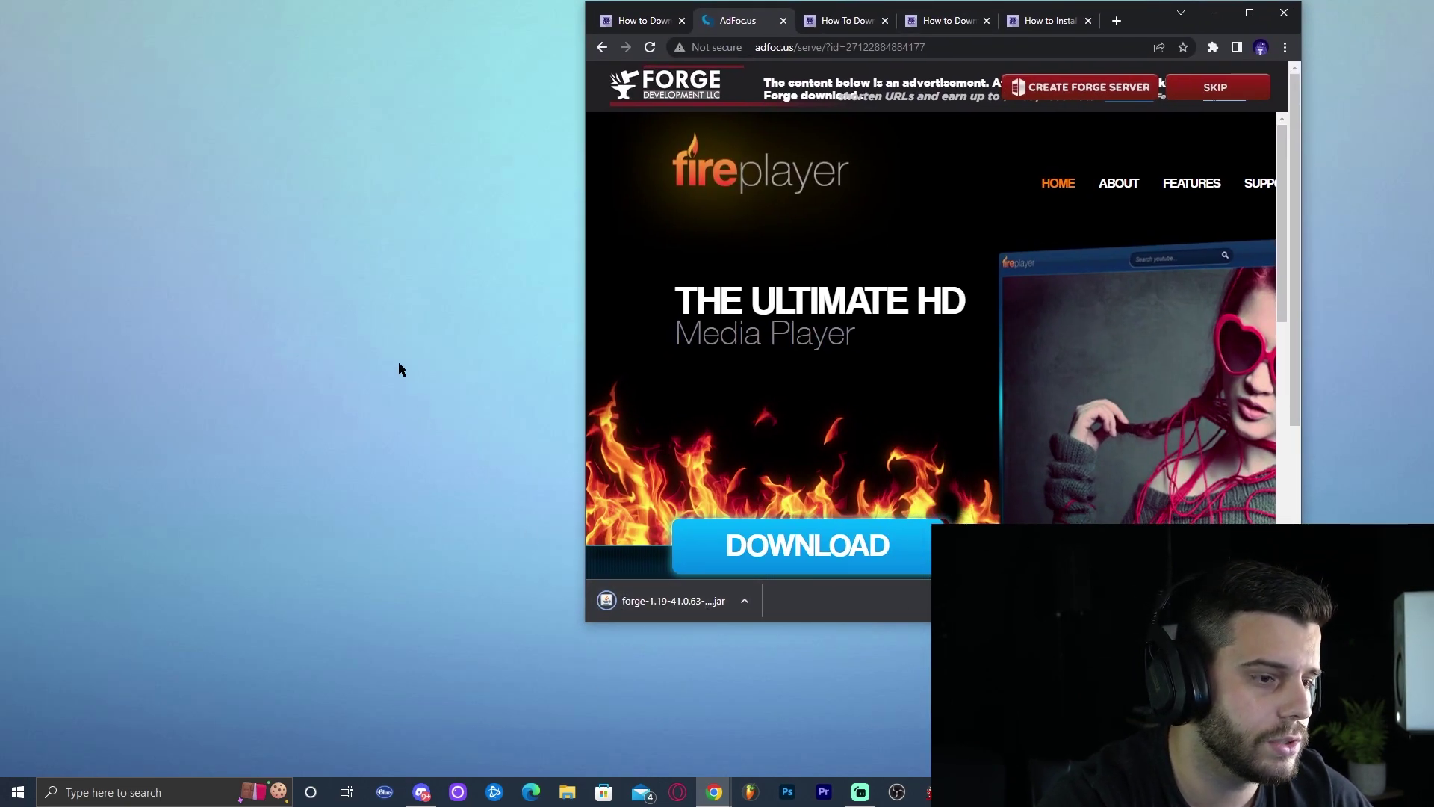
left_click_drag(695, 617, 352, 317)
left_click_drag(468, 384, 504, 237)
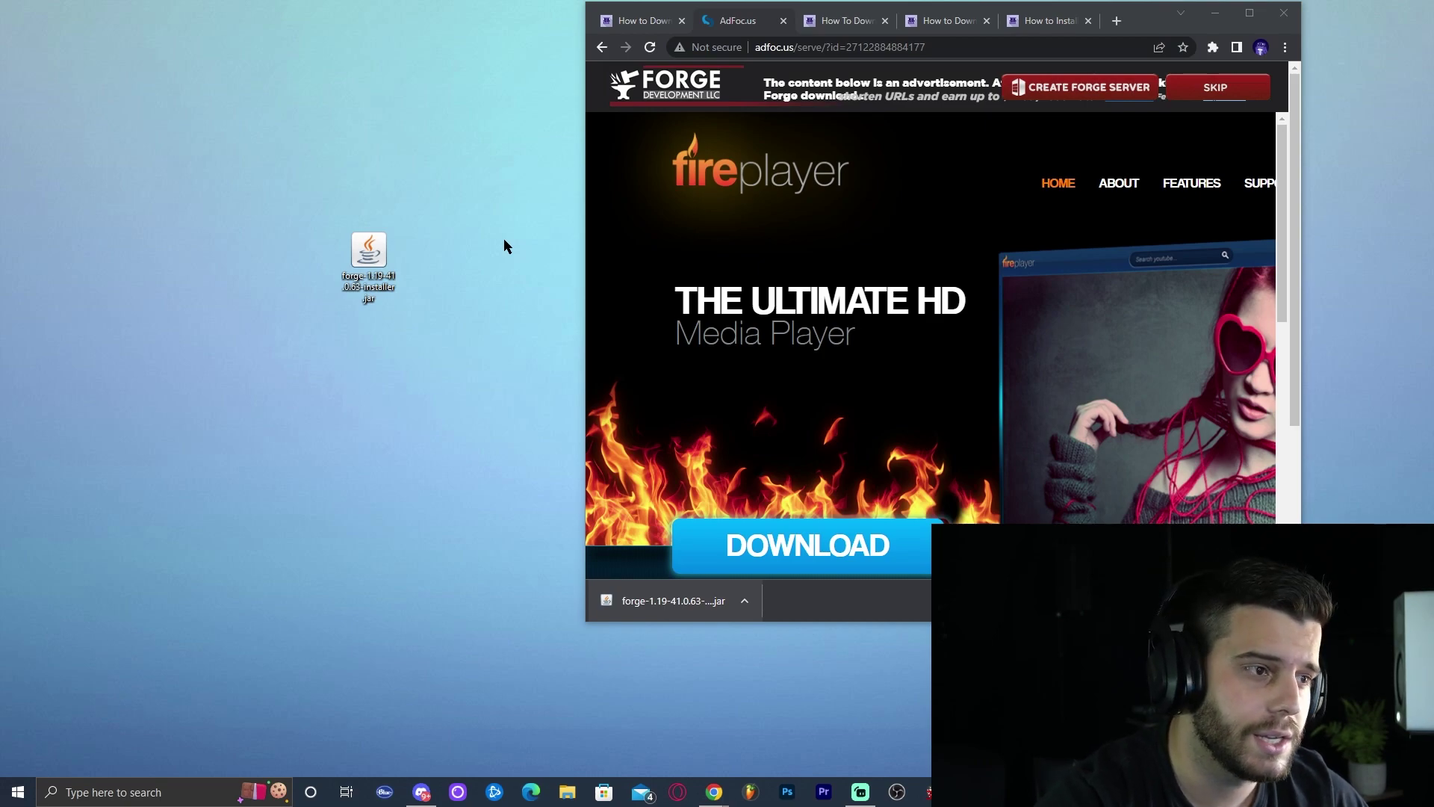
Re-maximize Chrome and close the Forge downloads and ad tabs
left_click(1249, 13)
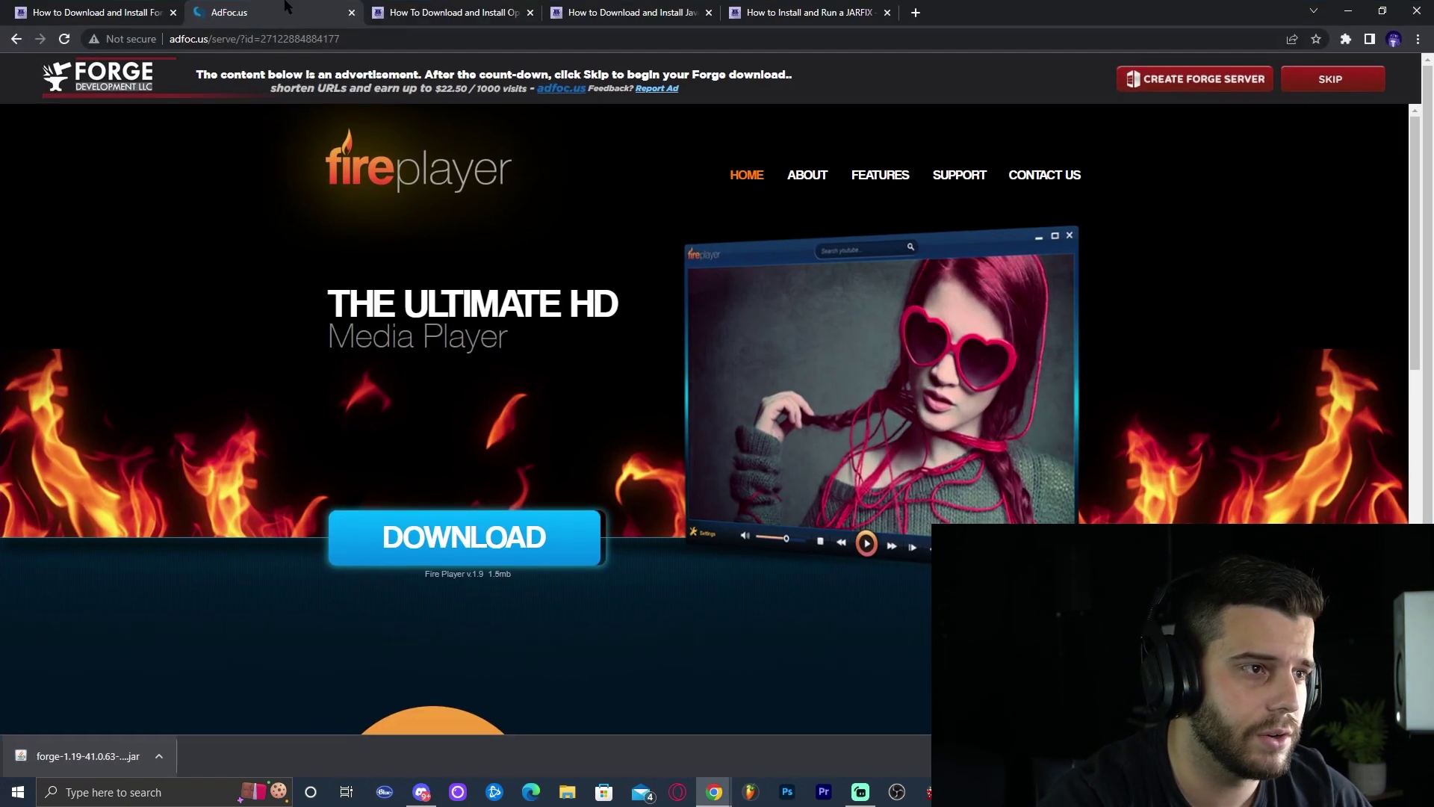
left_click(173, 12)
left_click(172, 12)
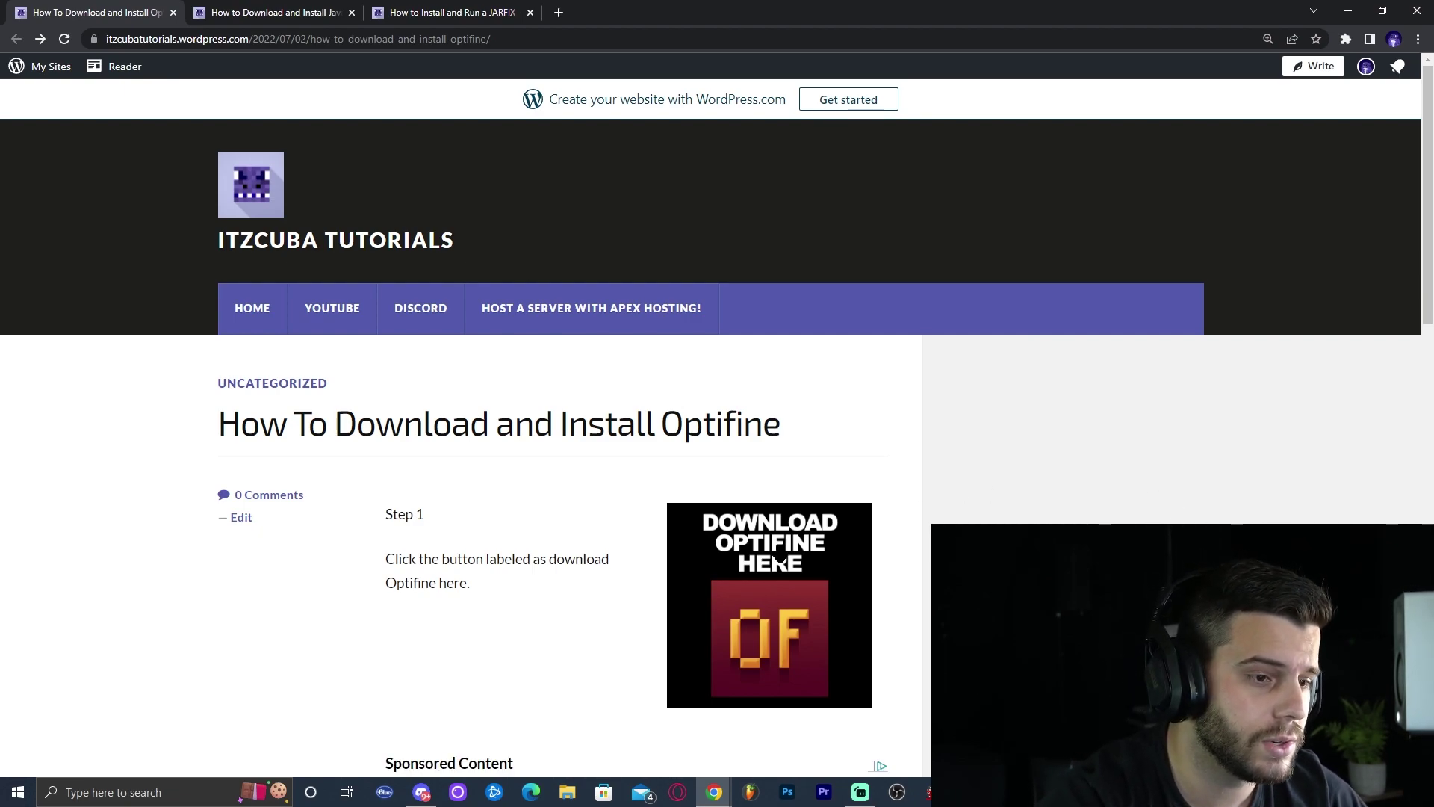
Open optifine.net/downloads, expand the Minecraft 1.19 preview versions and highlight HD U H8 pre8
left_click(746, 561)
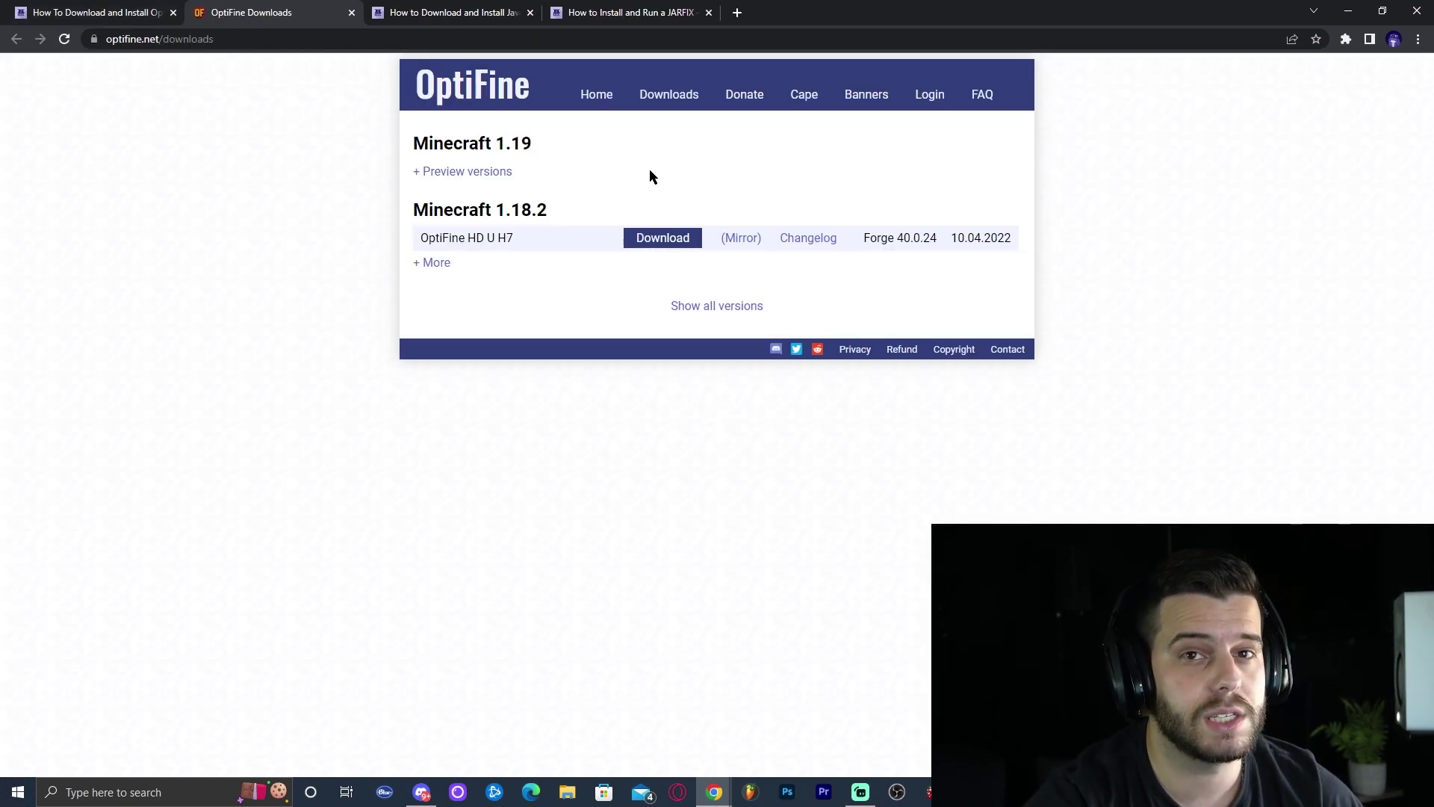
left_click(485, 168)
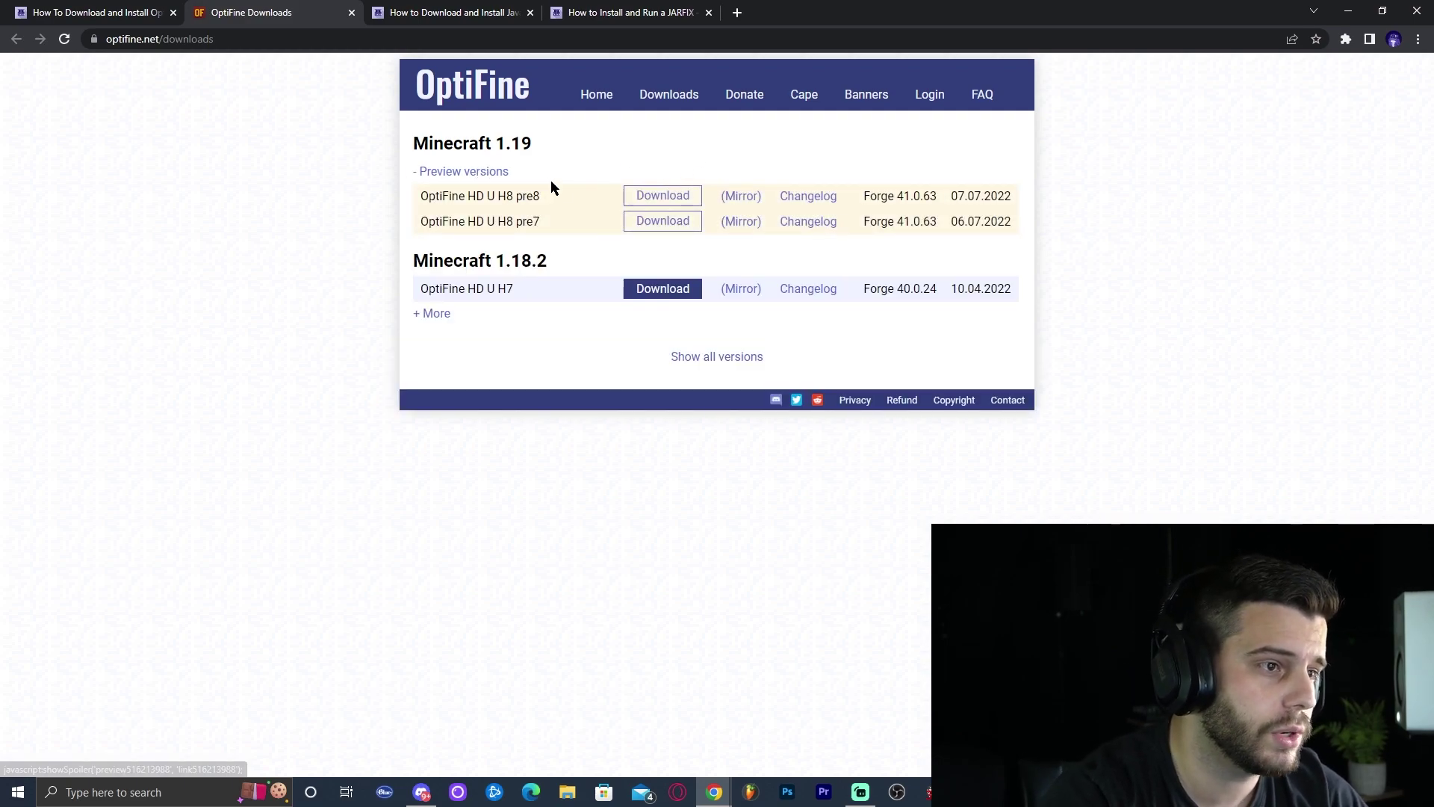
left_click_drag(549, 194, 495, 197)
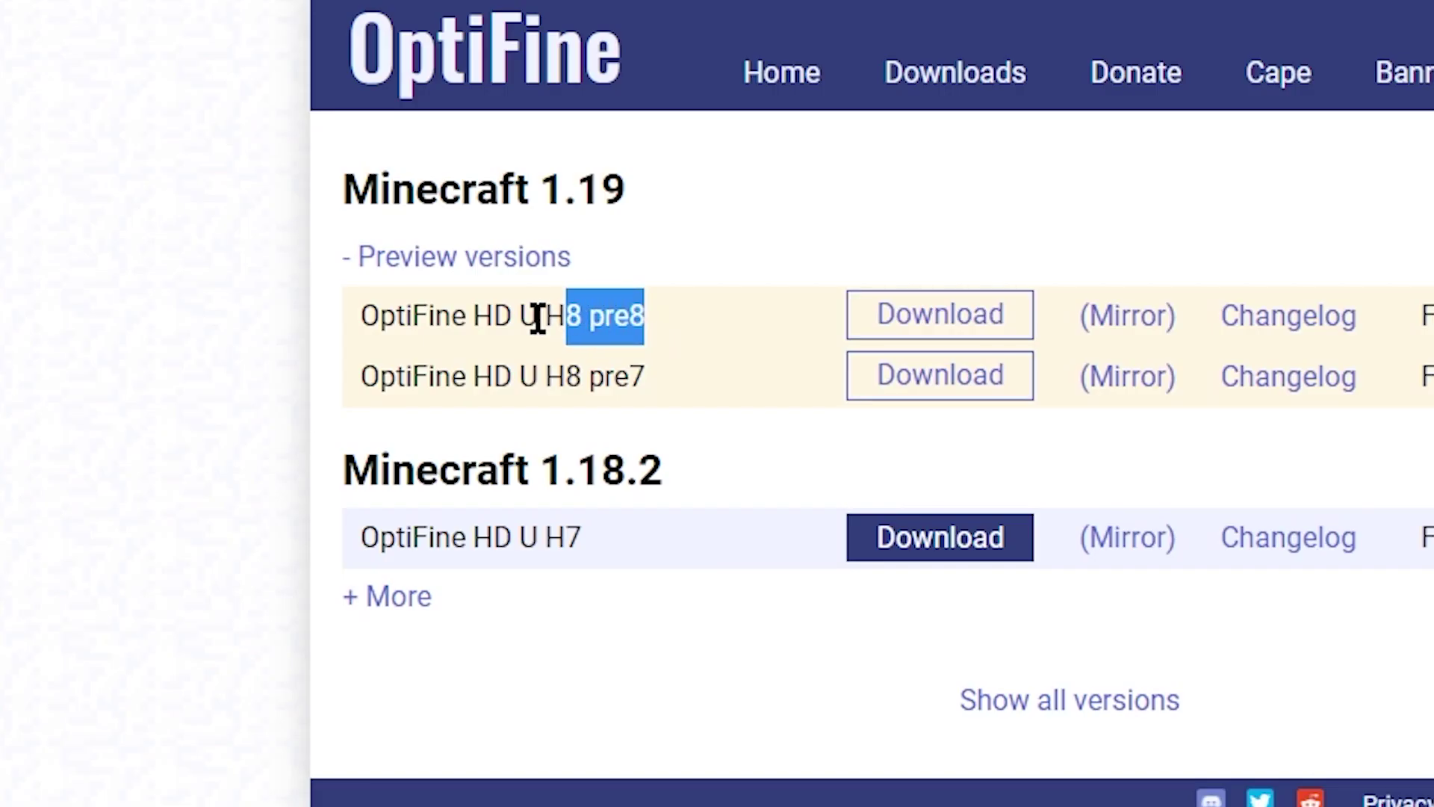
left_click_drag(537, 319, 487, 317)
left_click(545, 318)
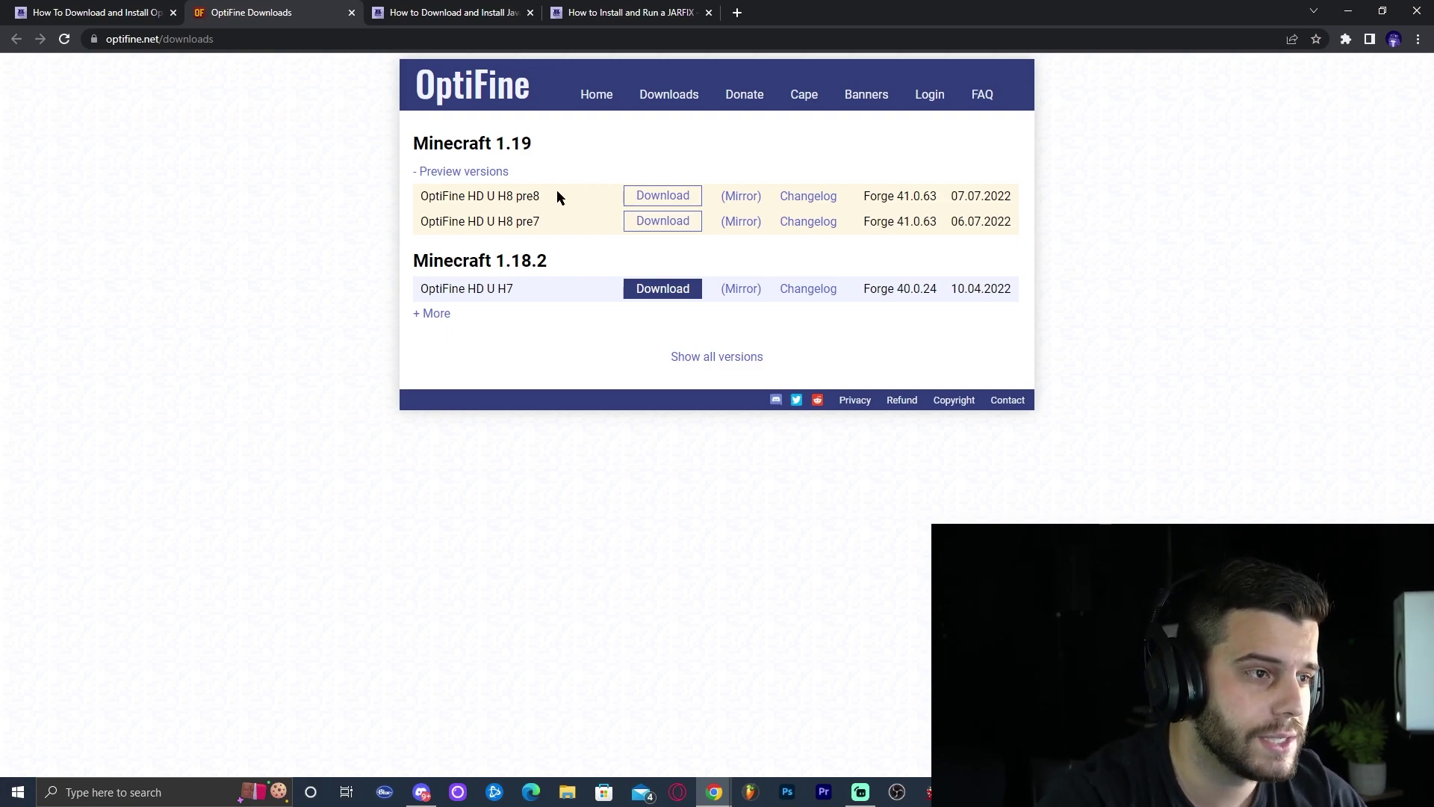
left_click_drag(534, 144, 433, 143)
left_click(495, 141)
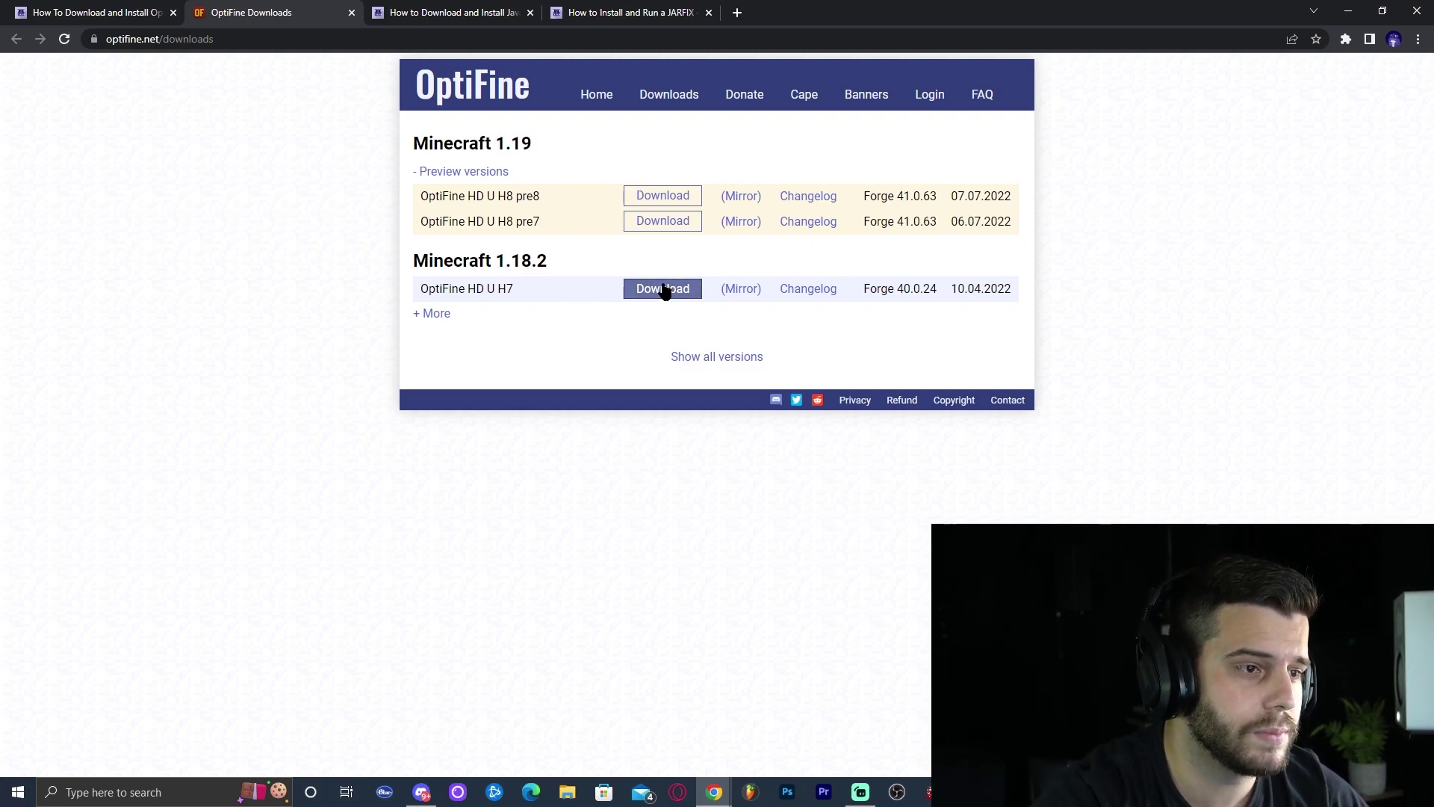
Re-expand the 1.19 previews and download OptiFine HD U H8 pre8
left_click(492, 173)
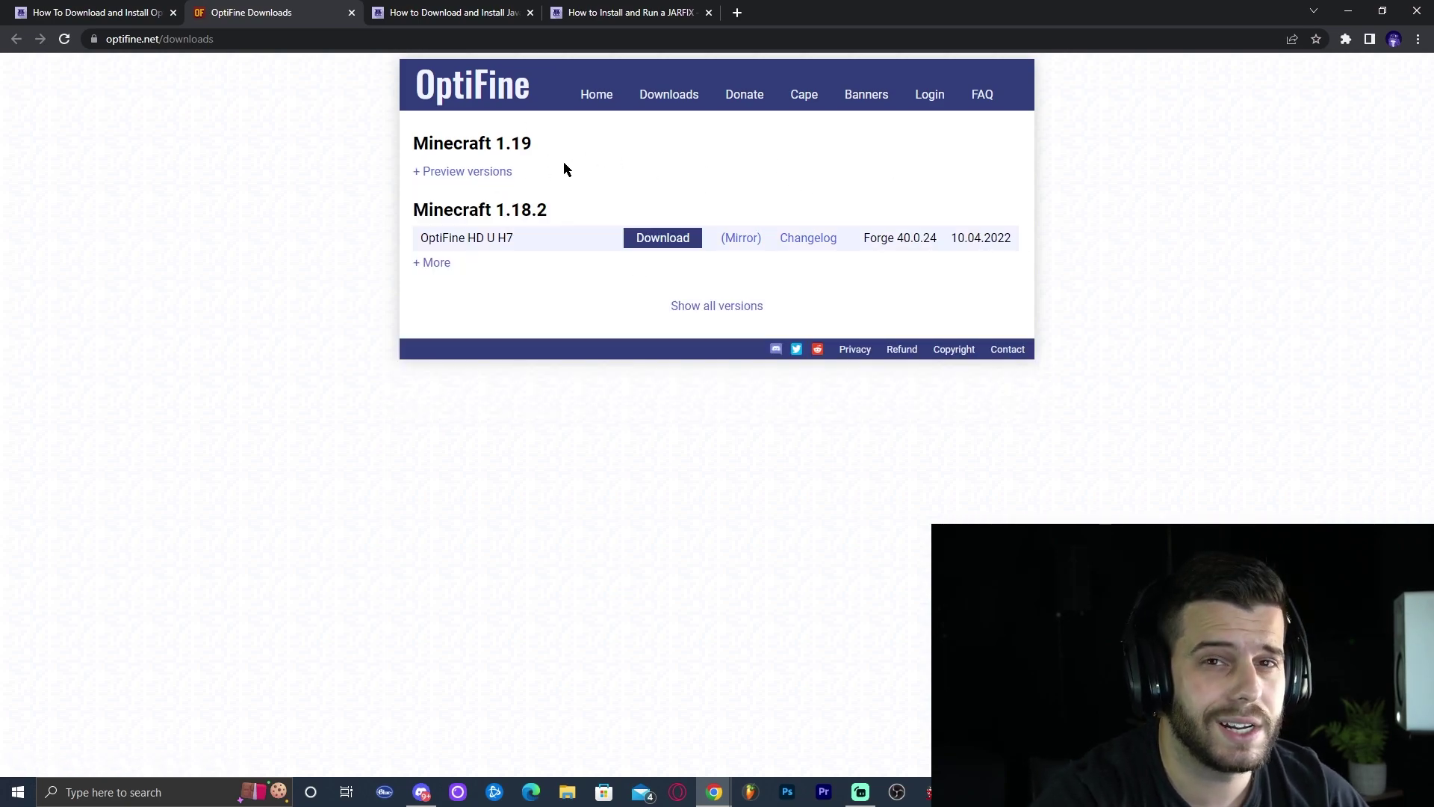
left_click(501, 173)
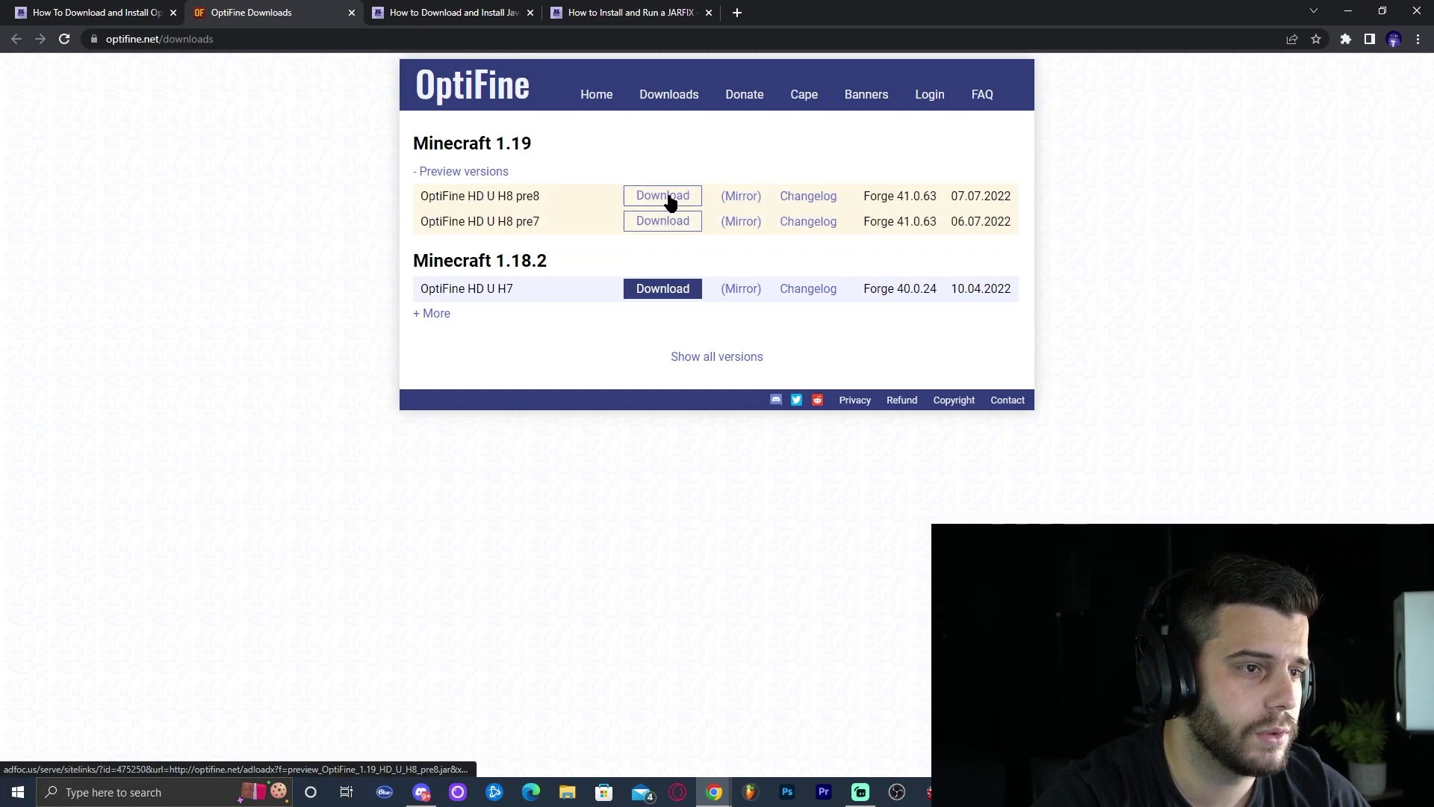
double_click(529, 196)
left_click(682, 196)
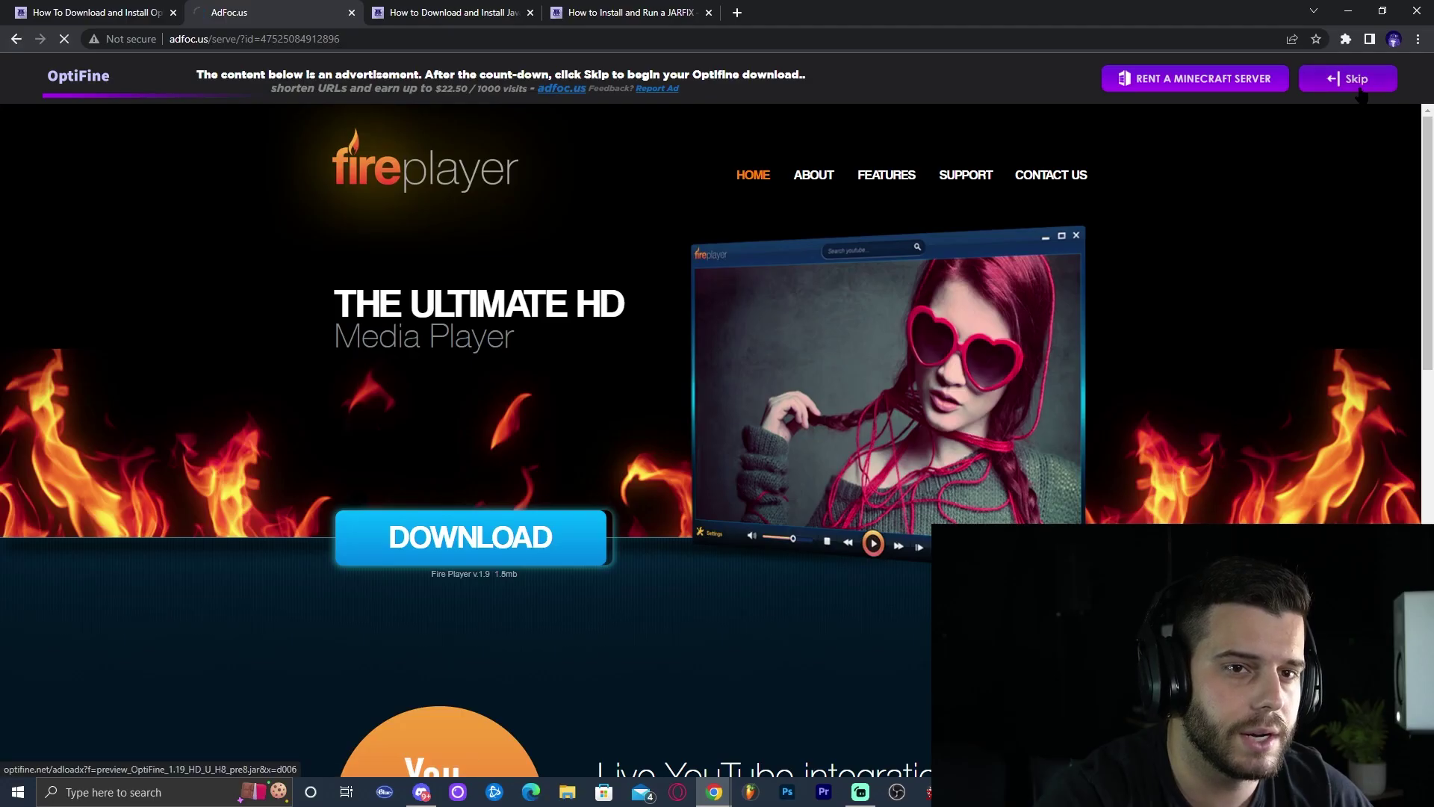
Skip the ad, save the preview_OptiFine jar, copy it to the desktop, then re-maximize Chrome
left_click(1292, 186)
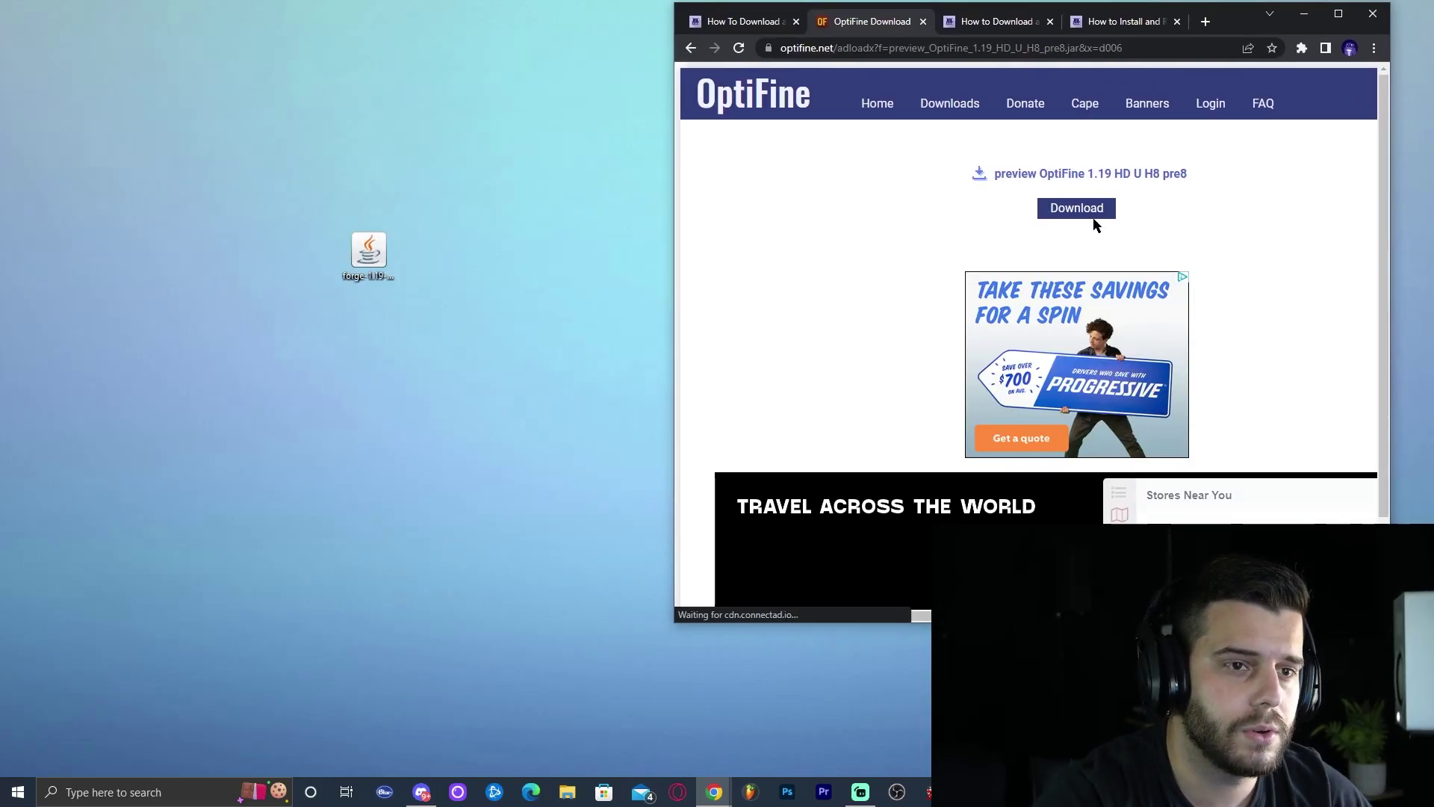
left_click(1082, 219)
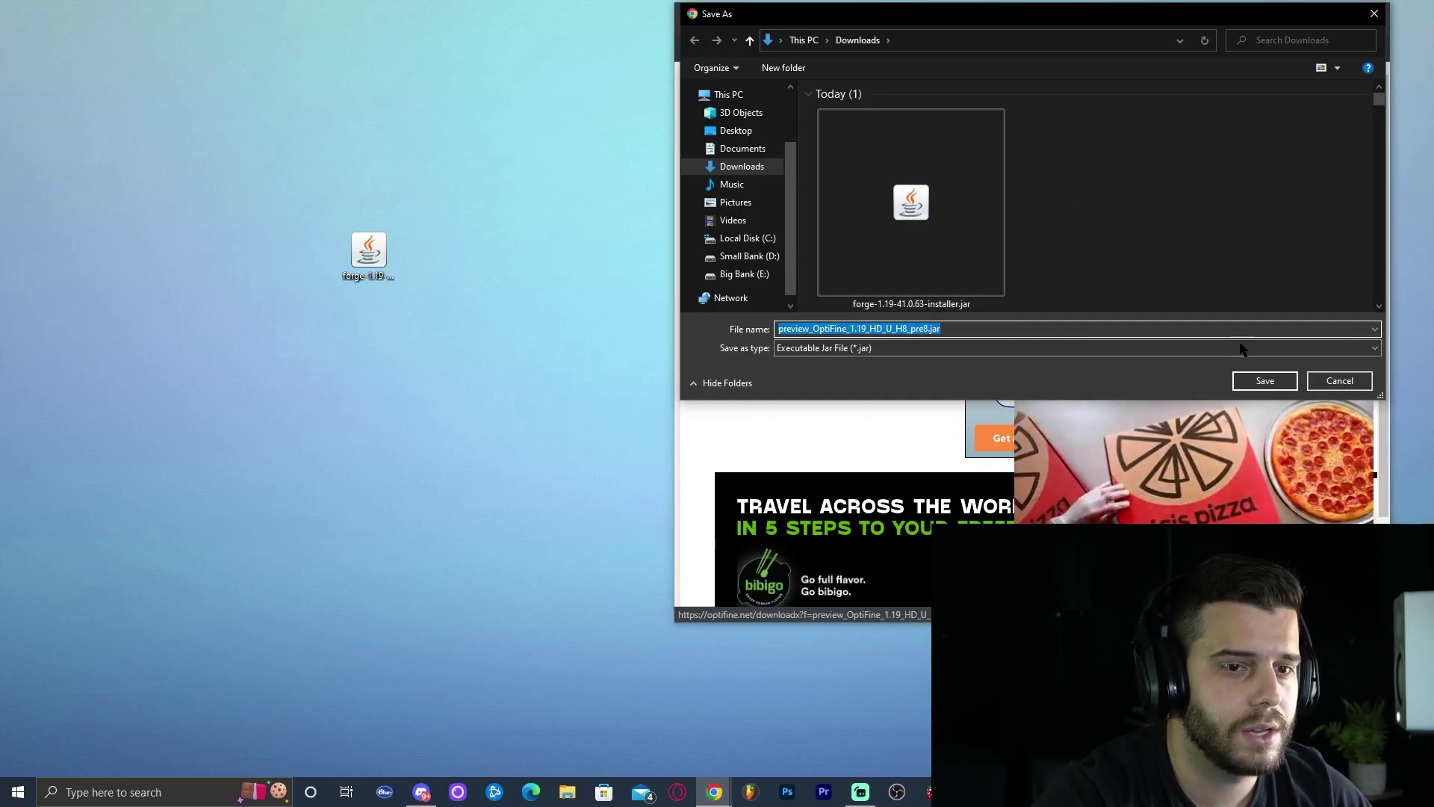
left_click(1235, 379)
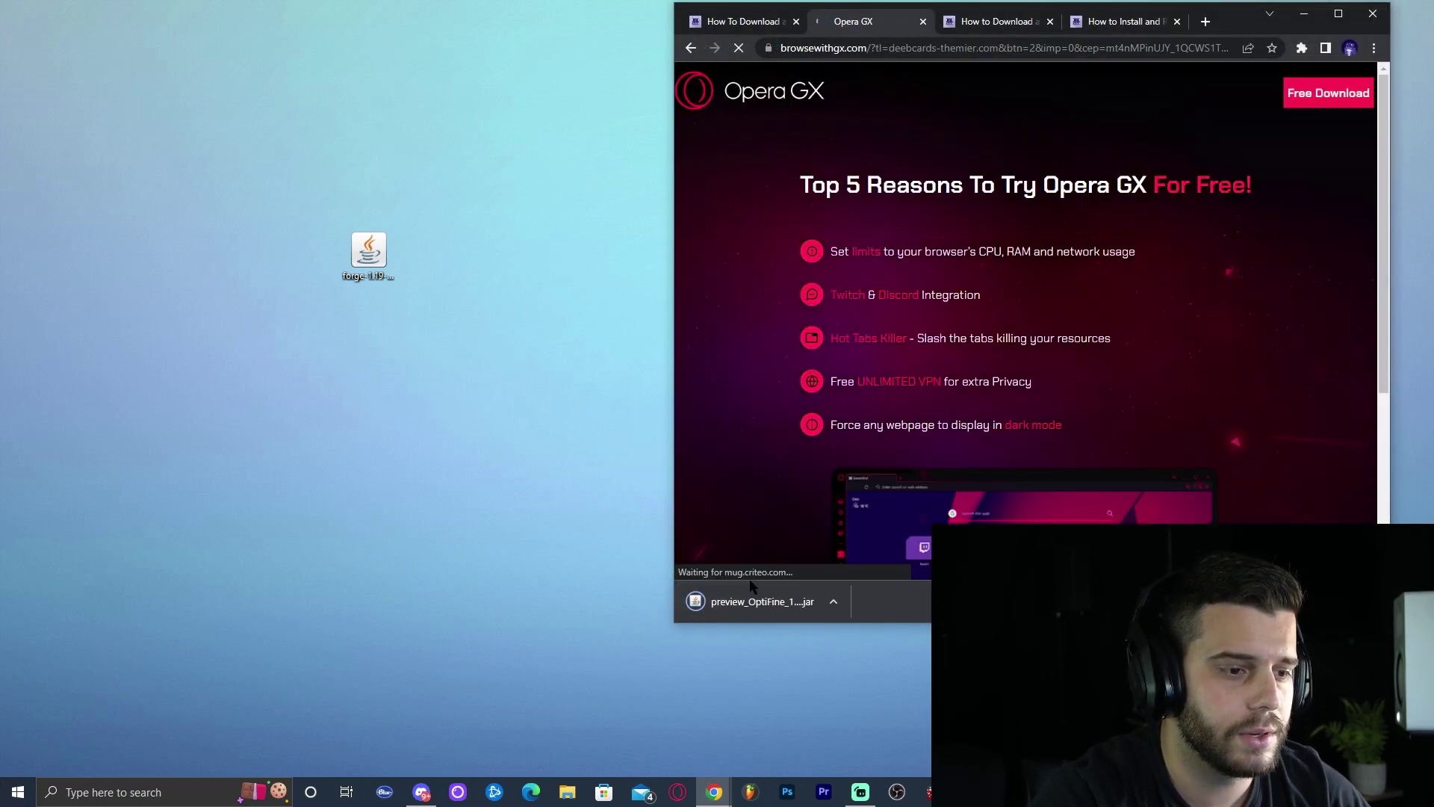
left_click_drag(1255, 10, 1184, 8)
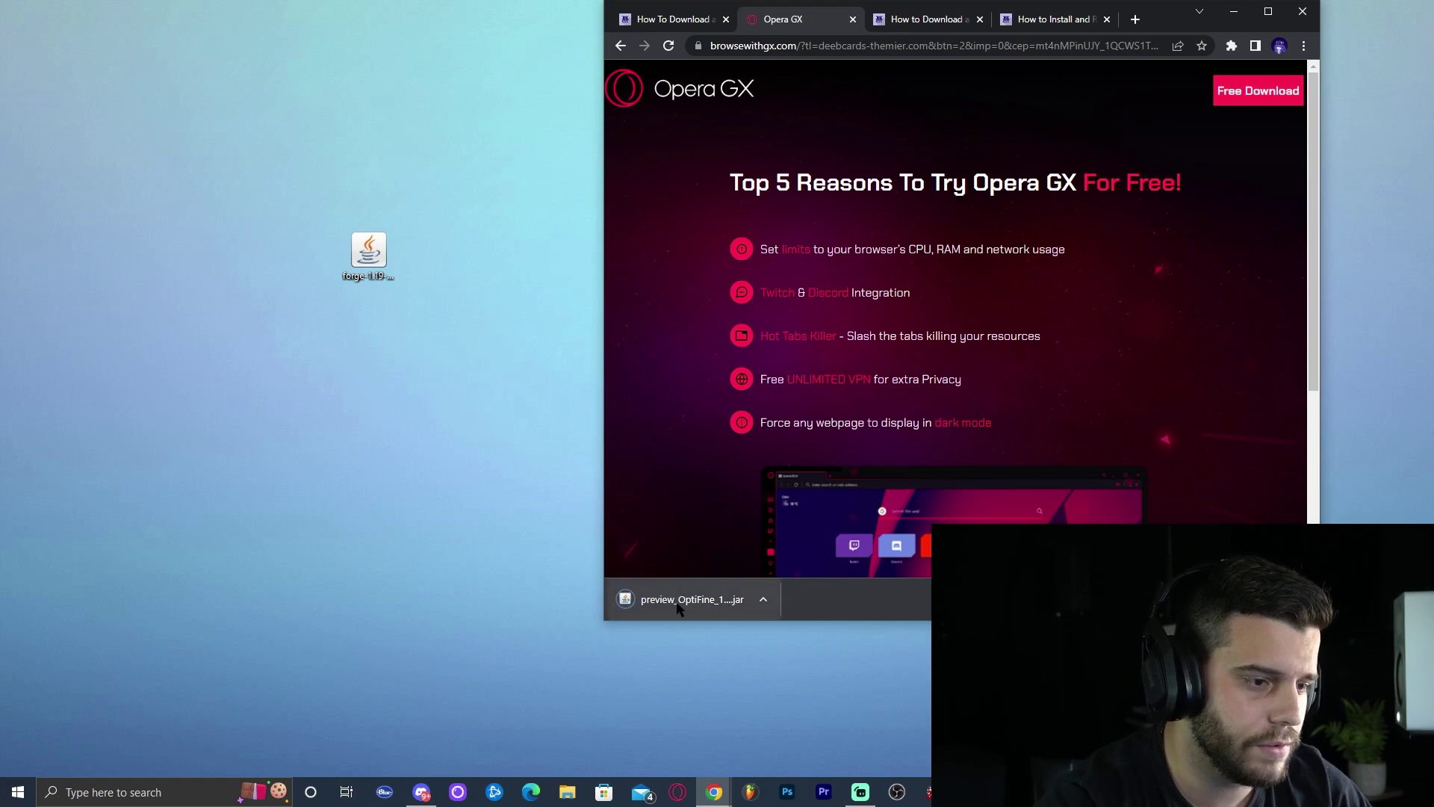
left_click_drag(688, 615, 388, 338)
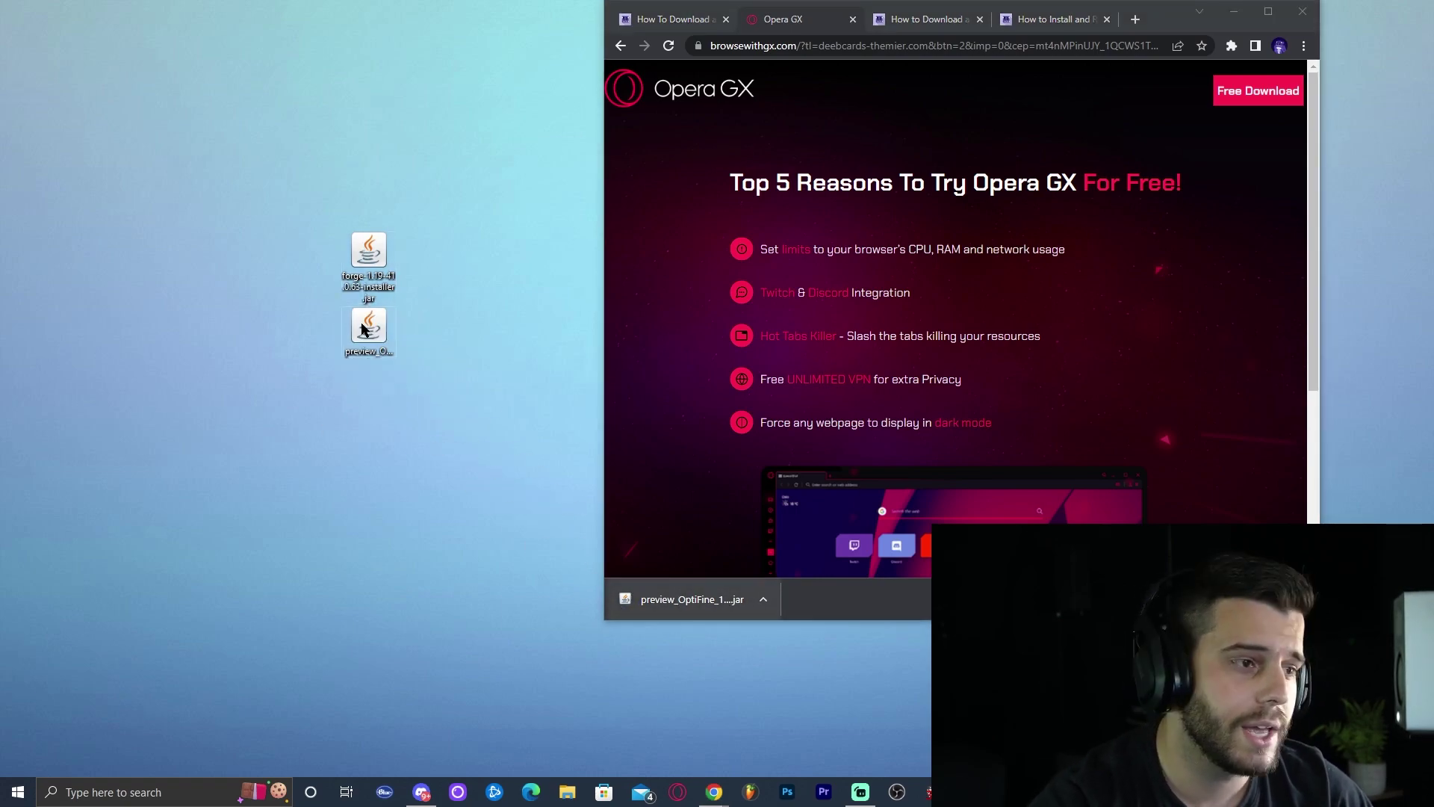
left_click(1268, 11)
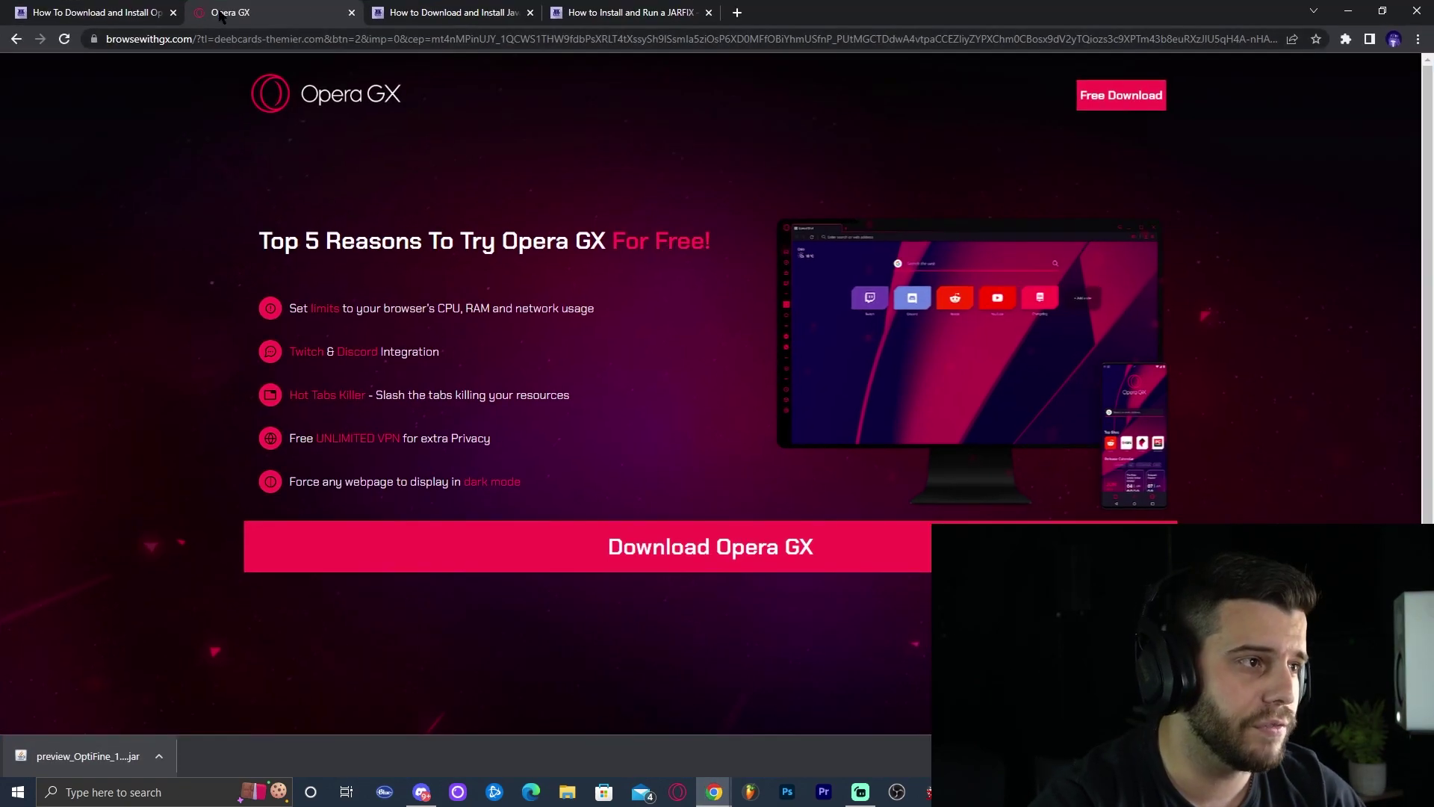
Close the OptiFine tutorial and Opera GX ad tabs, then follow 'Download Java Here' to Oracle's JDK 18.0.1.1 page
left_click(173, 13)
left_click(174, 14)
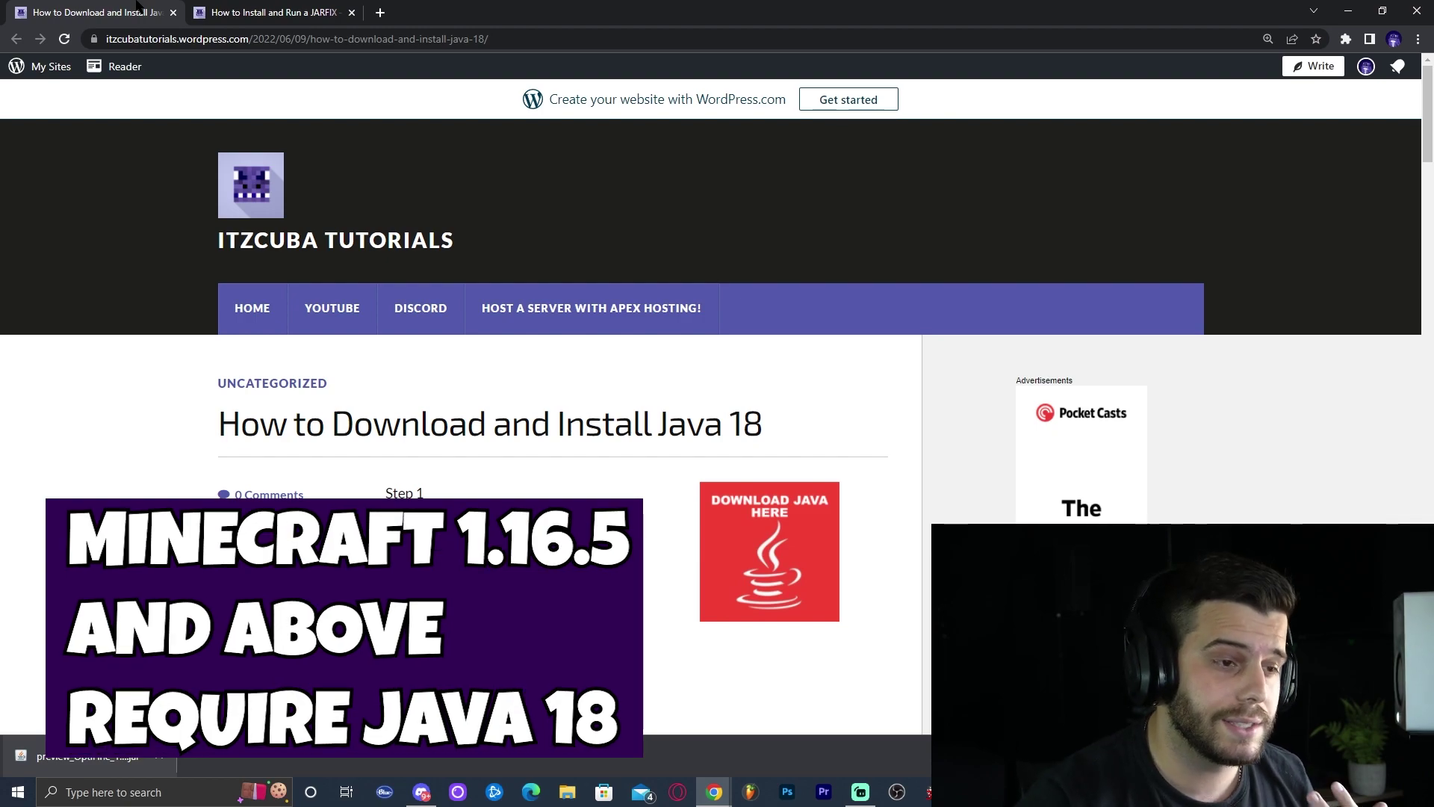
scroll(903, 314, "down", 10)
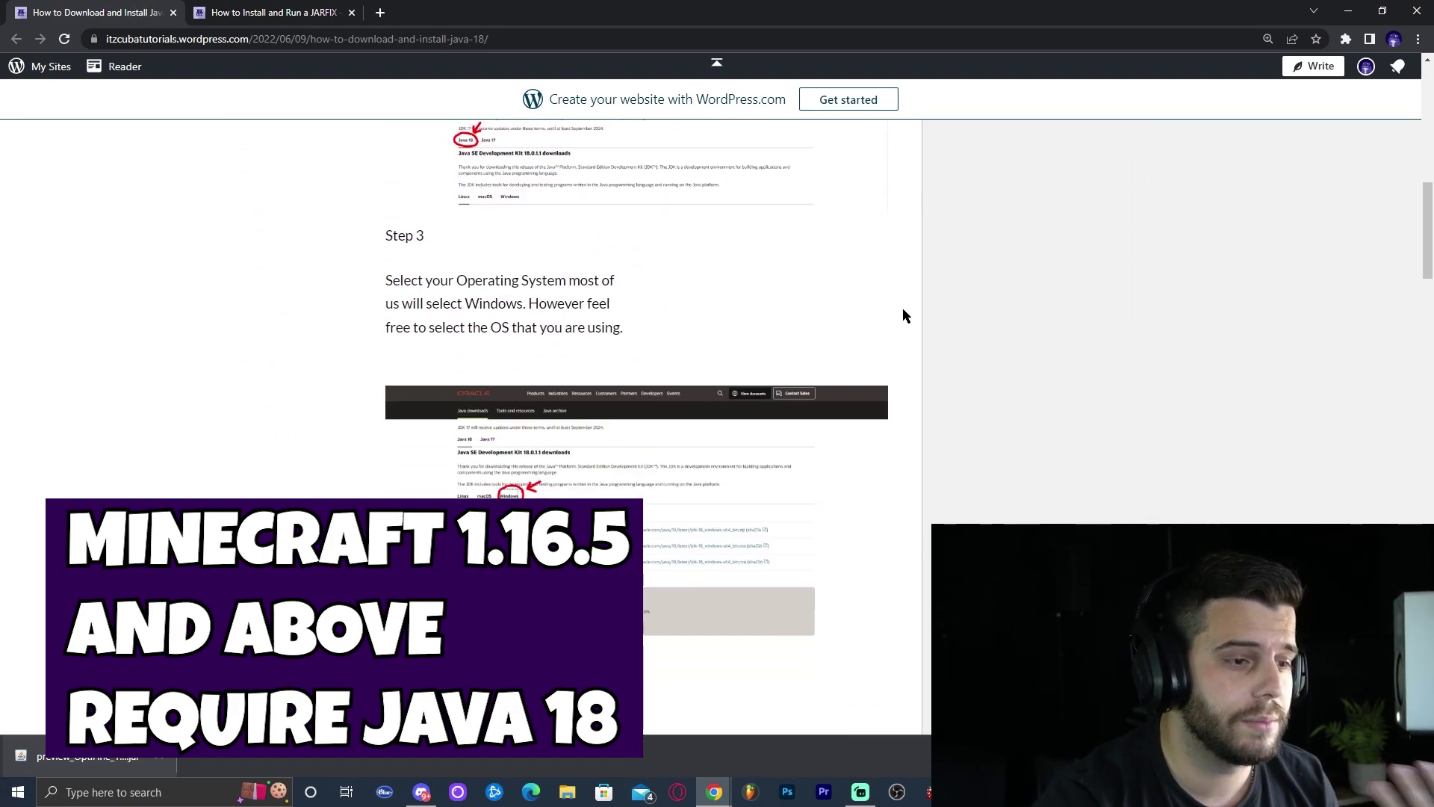
scroll(950, 379, "up", 7)
scroll(951, 379, "up", 4)
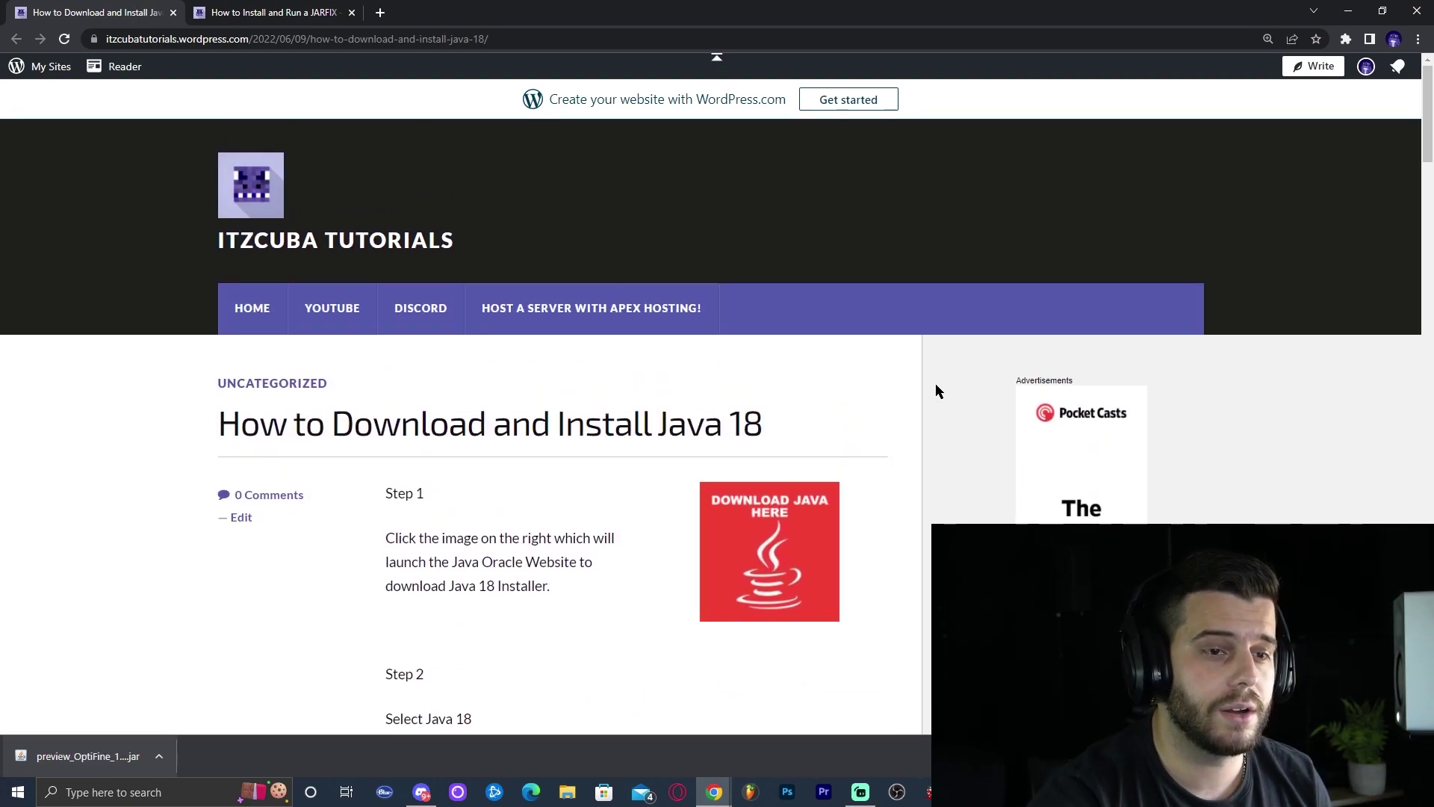
left_click(822, 529)
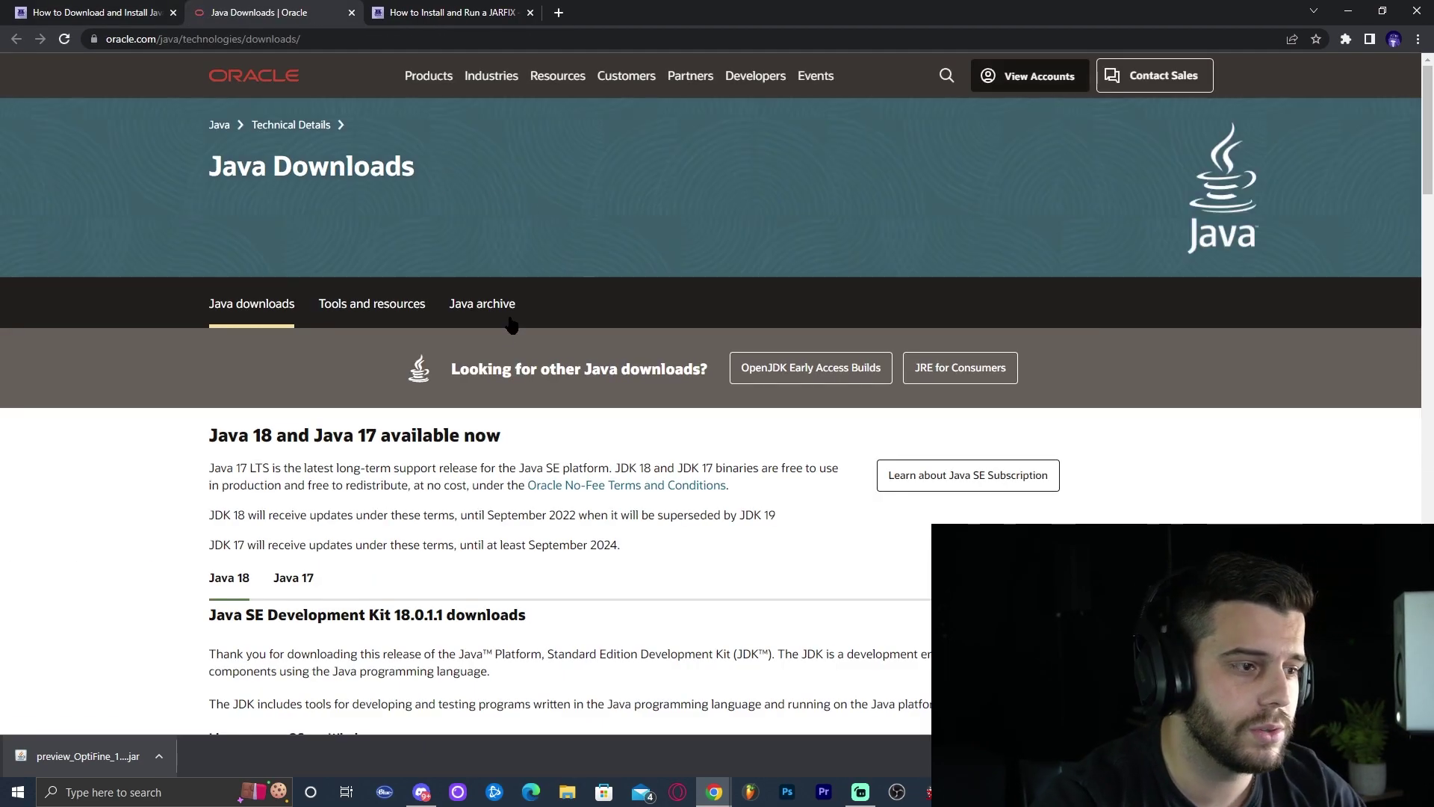
scroll(566, 308, "down", 2)
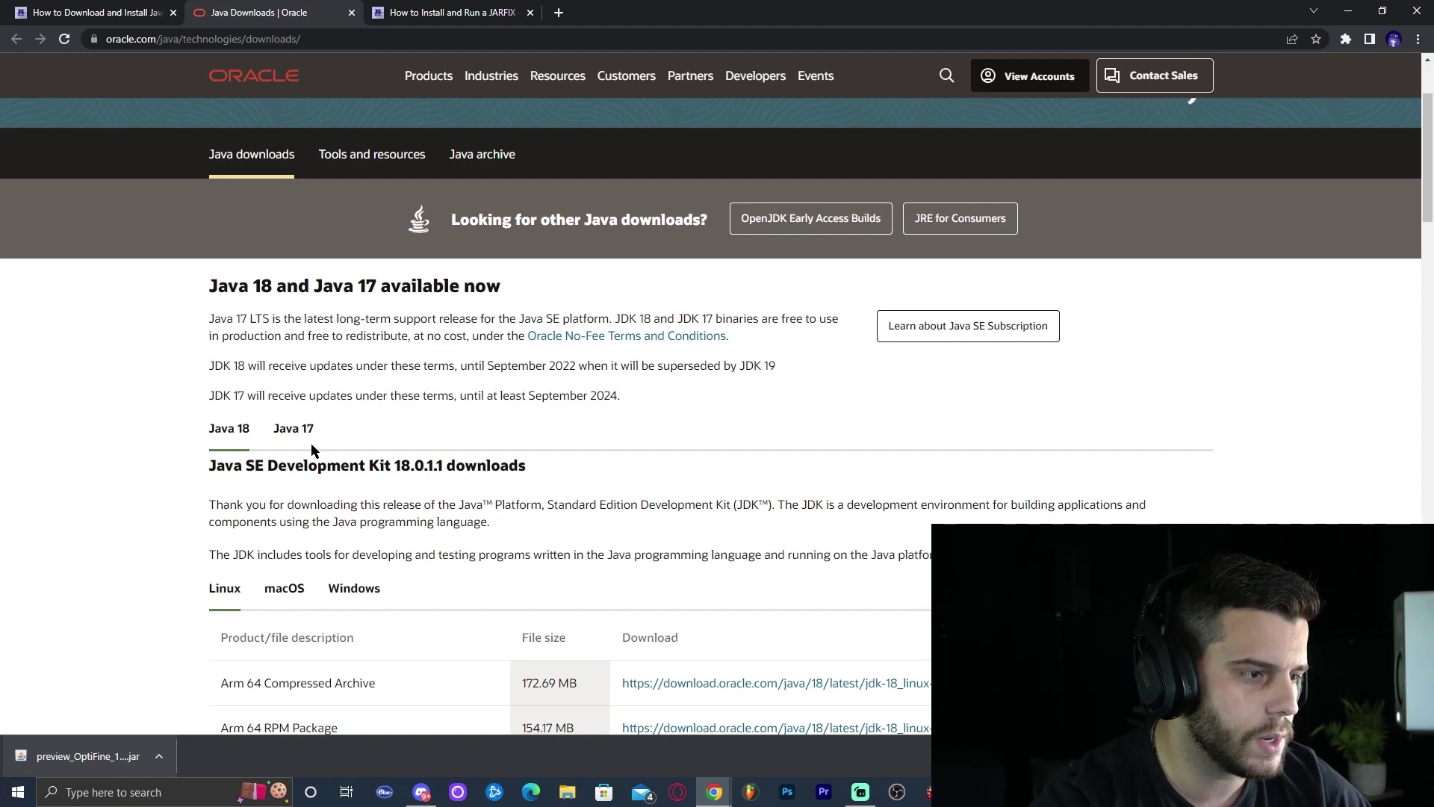
Under Java 18 > Windows, download and save the x64 Installer jdk-18_windows-x64_bin.exe
left_click(228, 432)
scroll(299, 441, "down", 2)
left_click(355, 439)
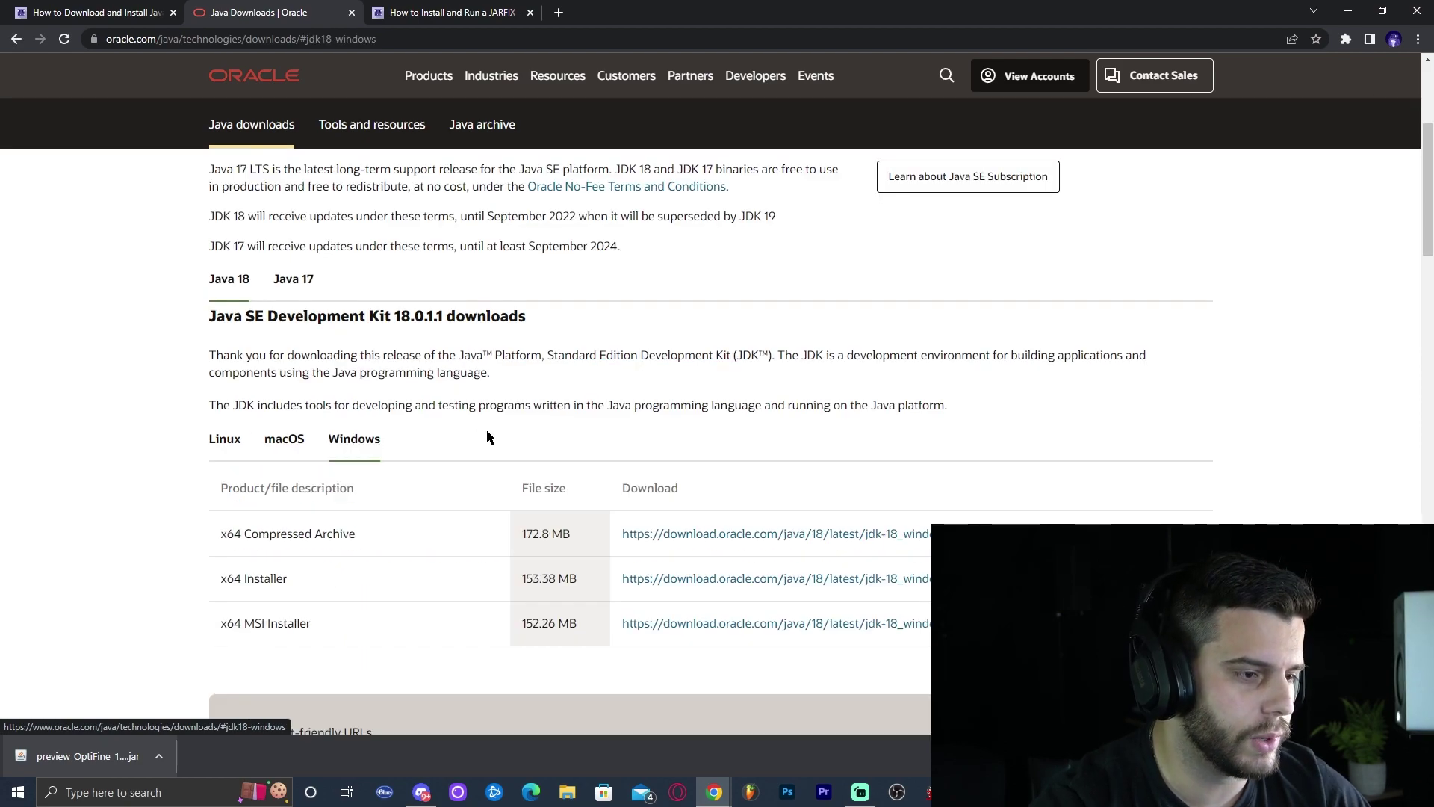
scroll(419, 534, "down", 2)
left_click_drag(300, 428, 221, 430)
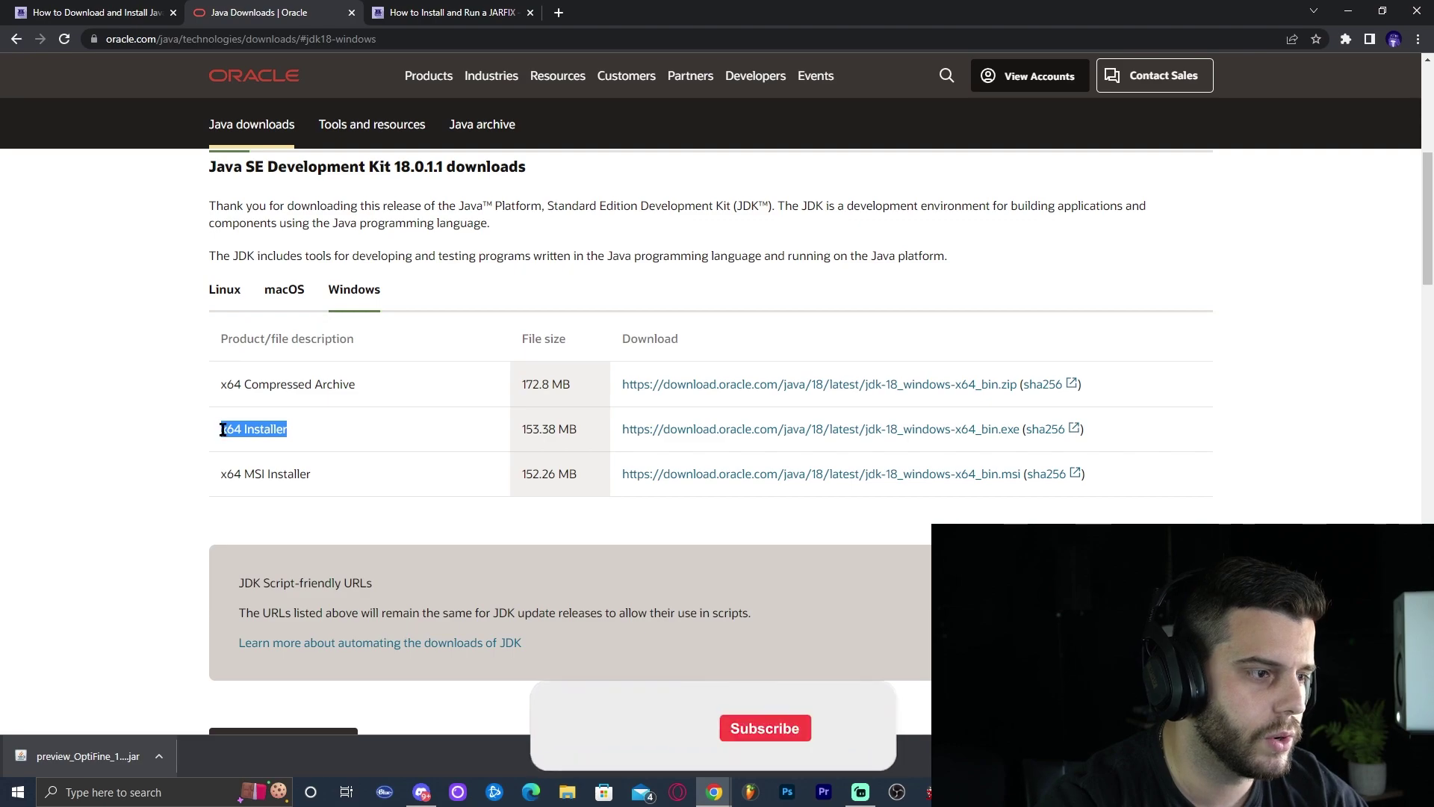
left_click(629, 427)
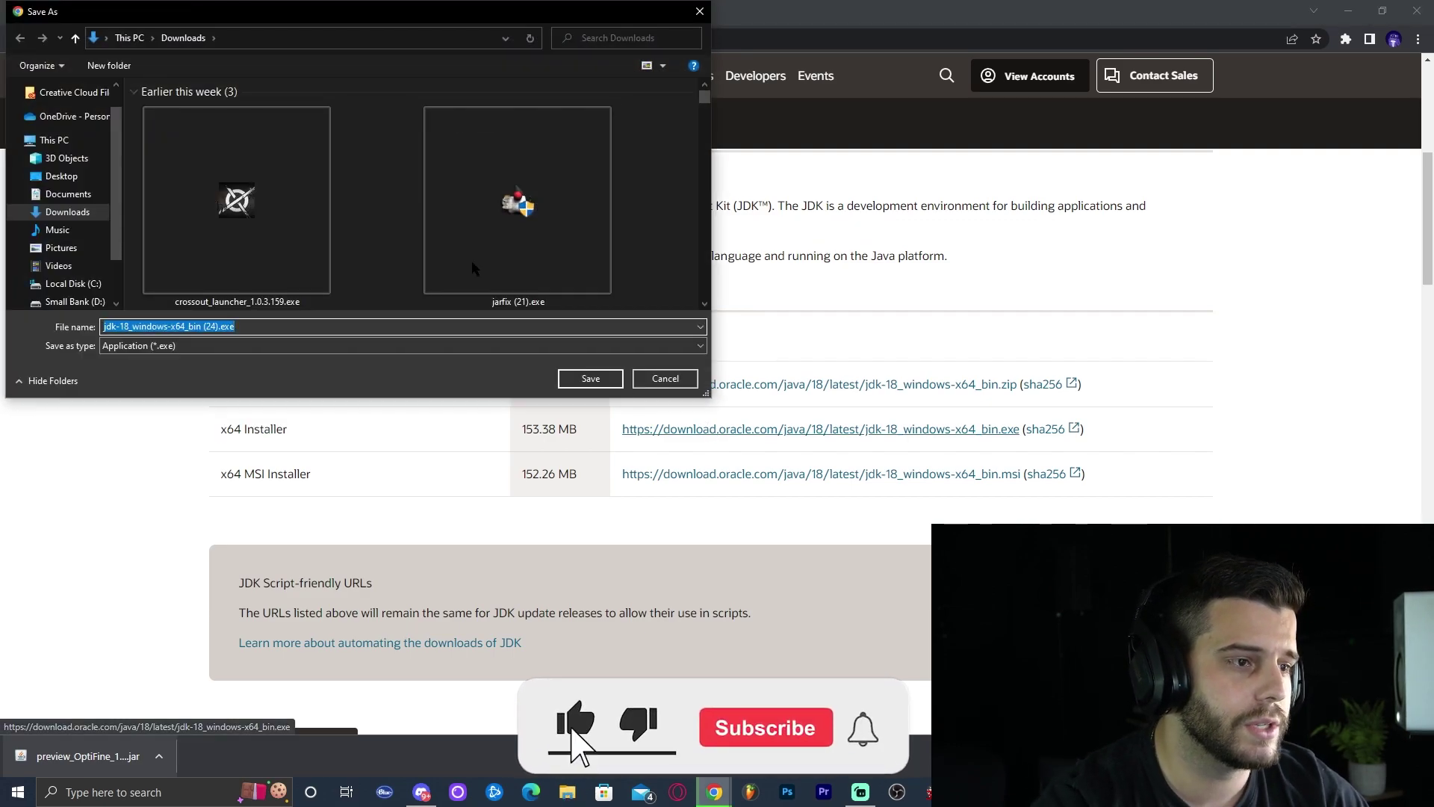
left_click(596, 380)
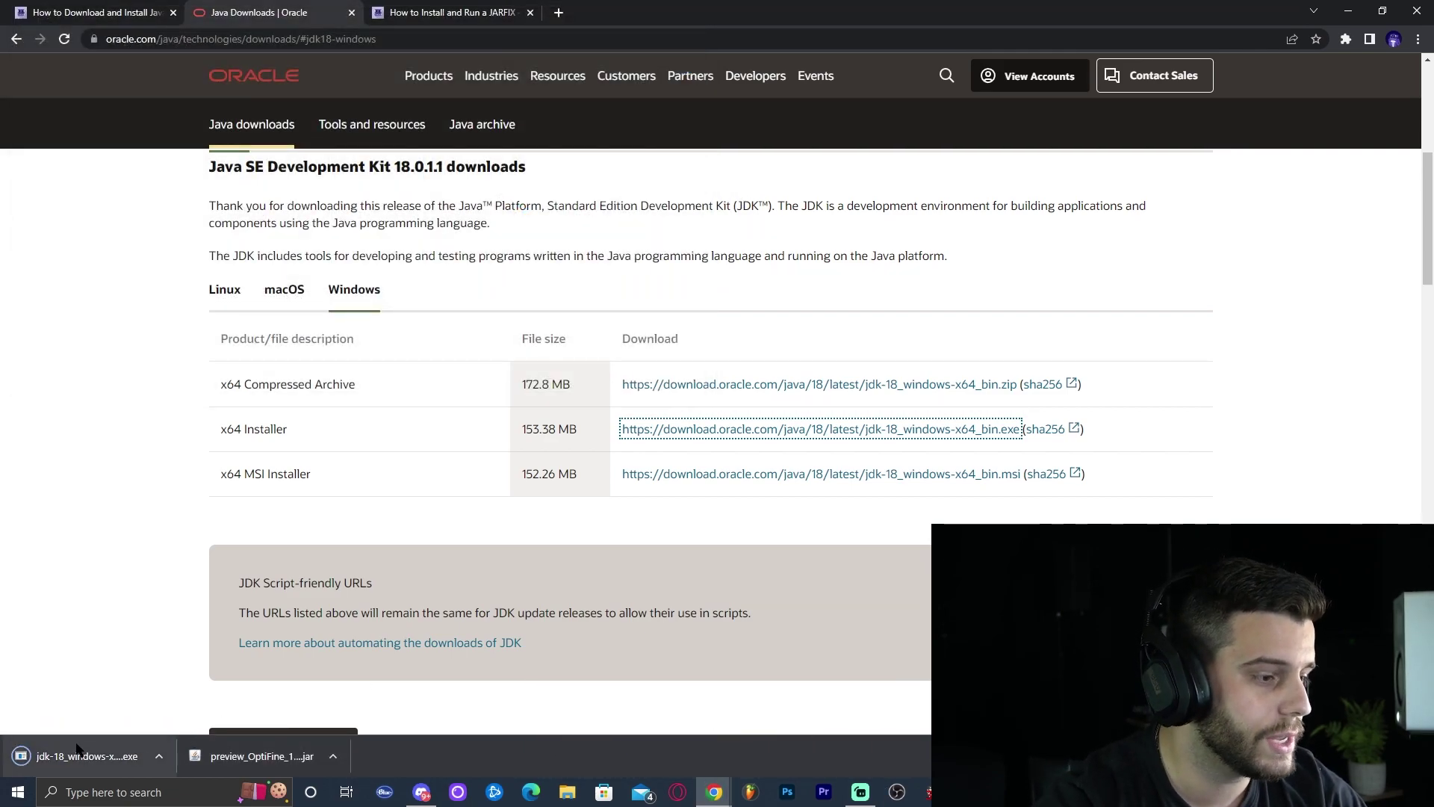
Drag the jdk-18 installer onto the desktop and refresh the desktop icons
key("super+Down")
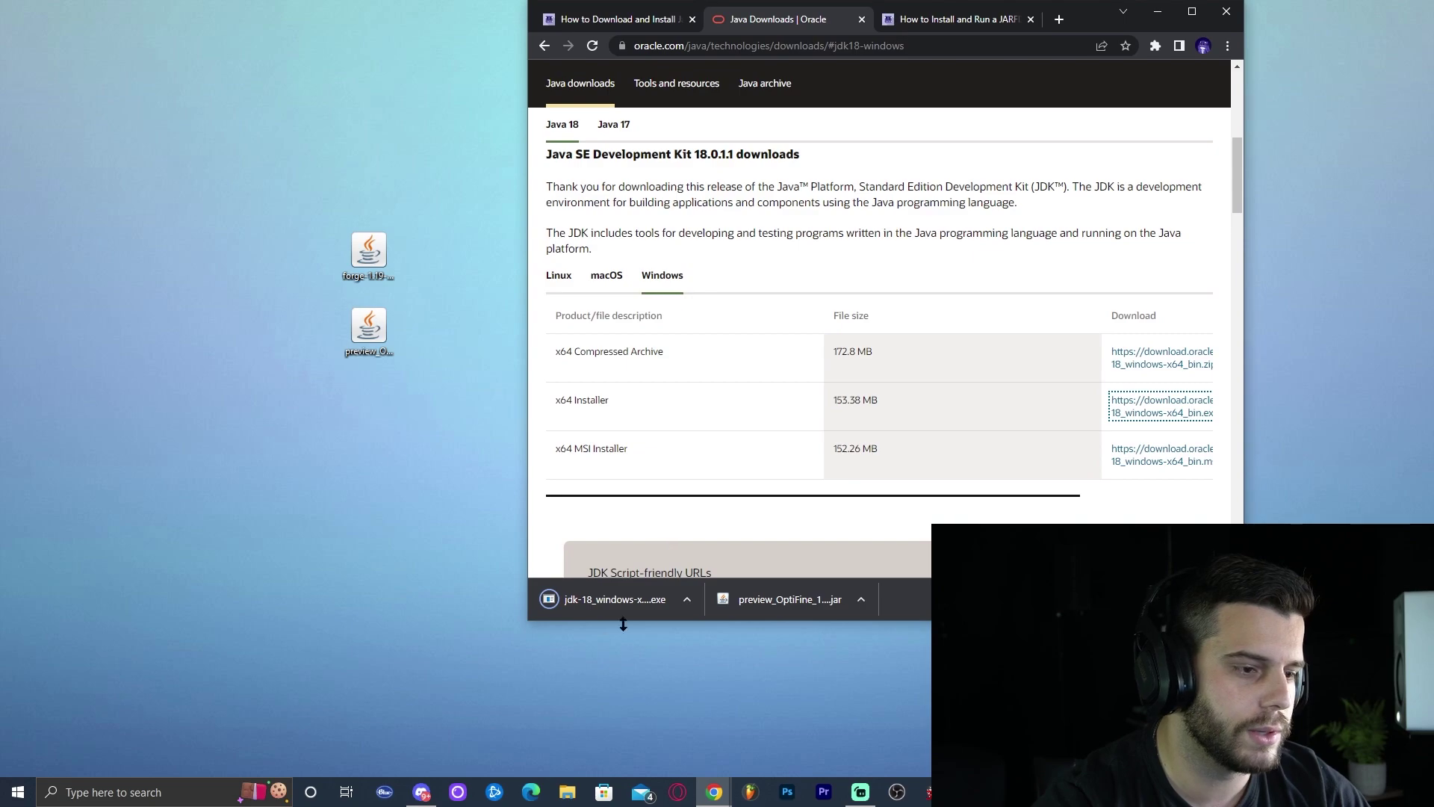
left_click(635, 602)
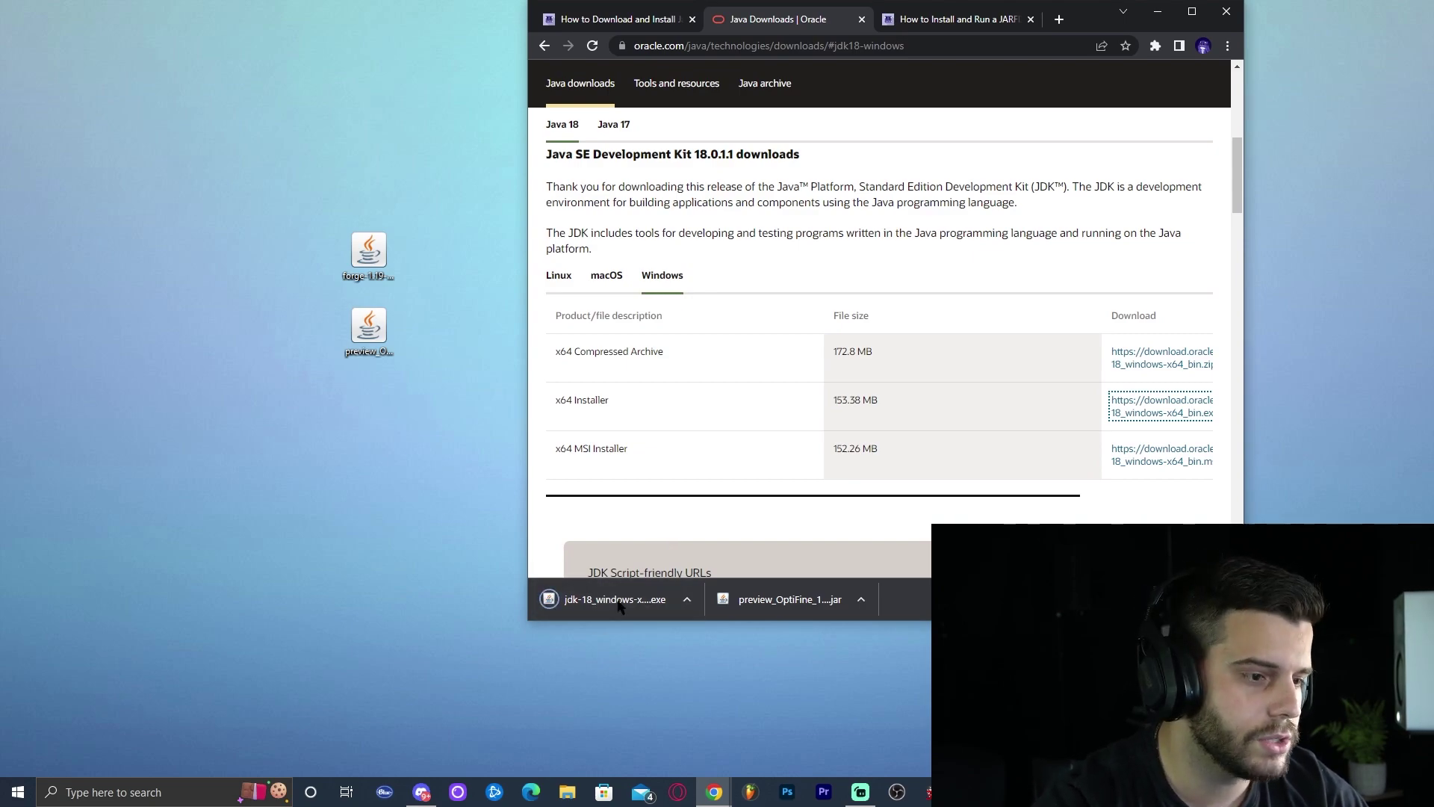
left_click_drag(650, 606, 372, 422)
right_click(469, 378)
left_click(515, 427)
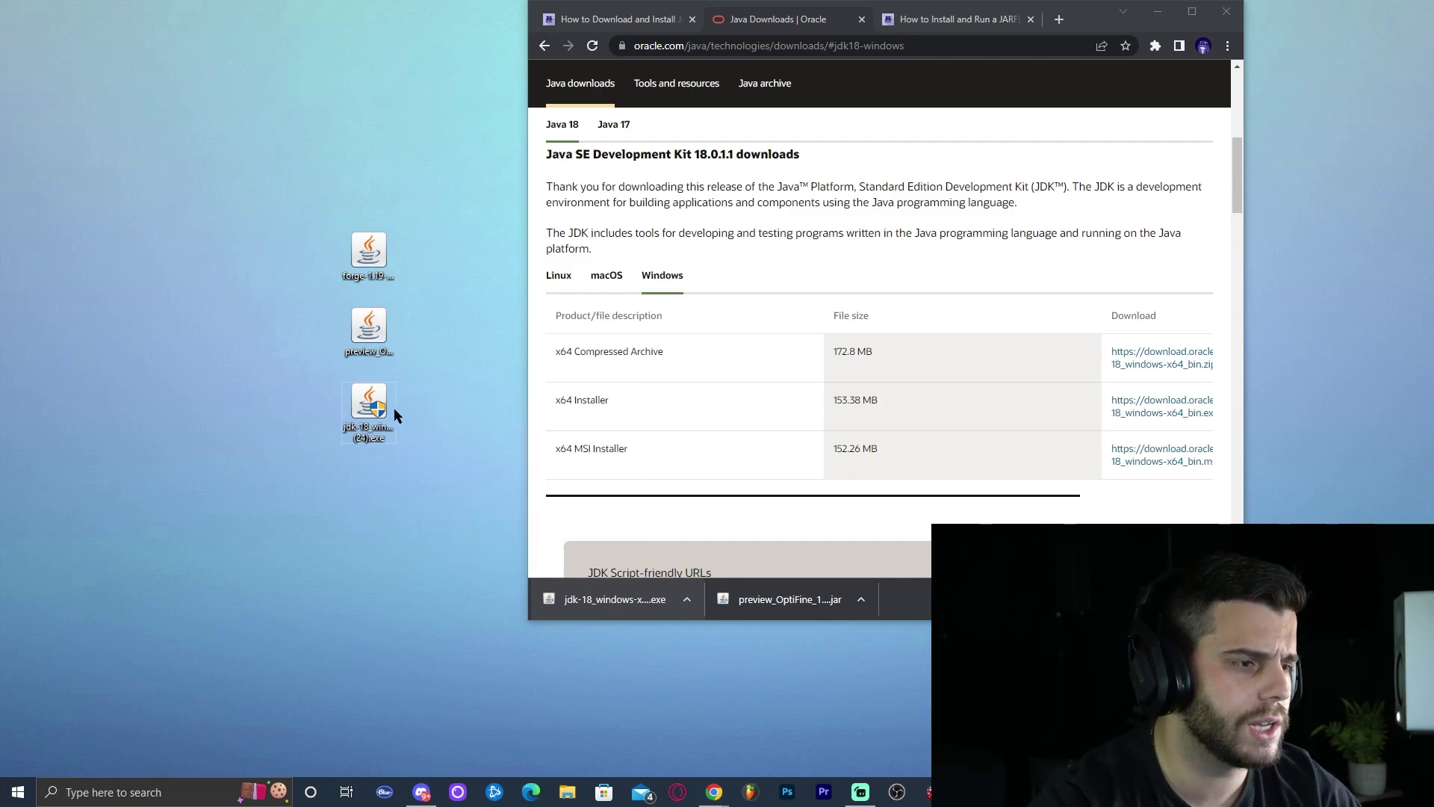
left_click(376, 329)
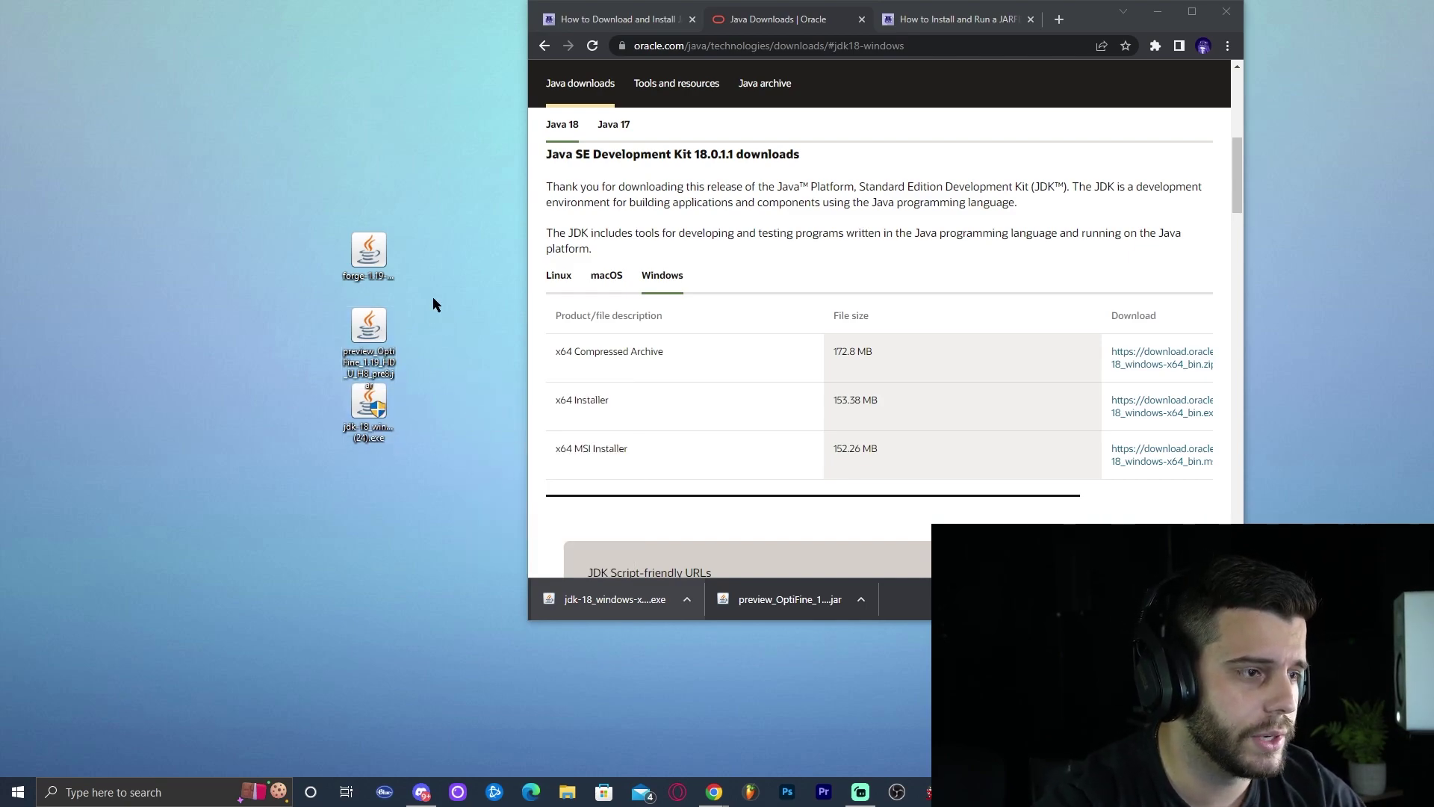
key("Up")
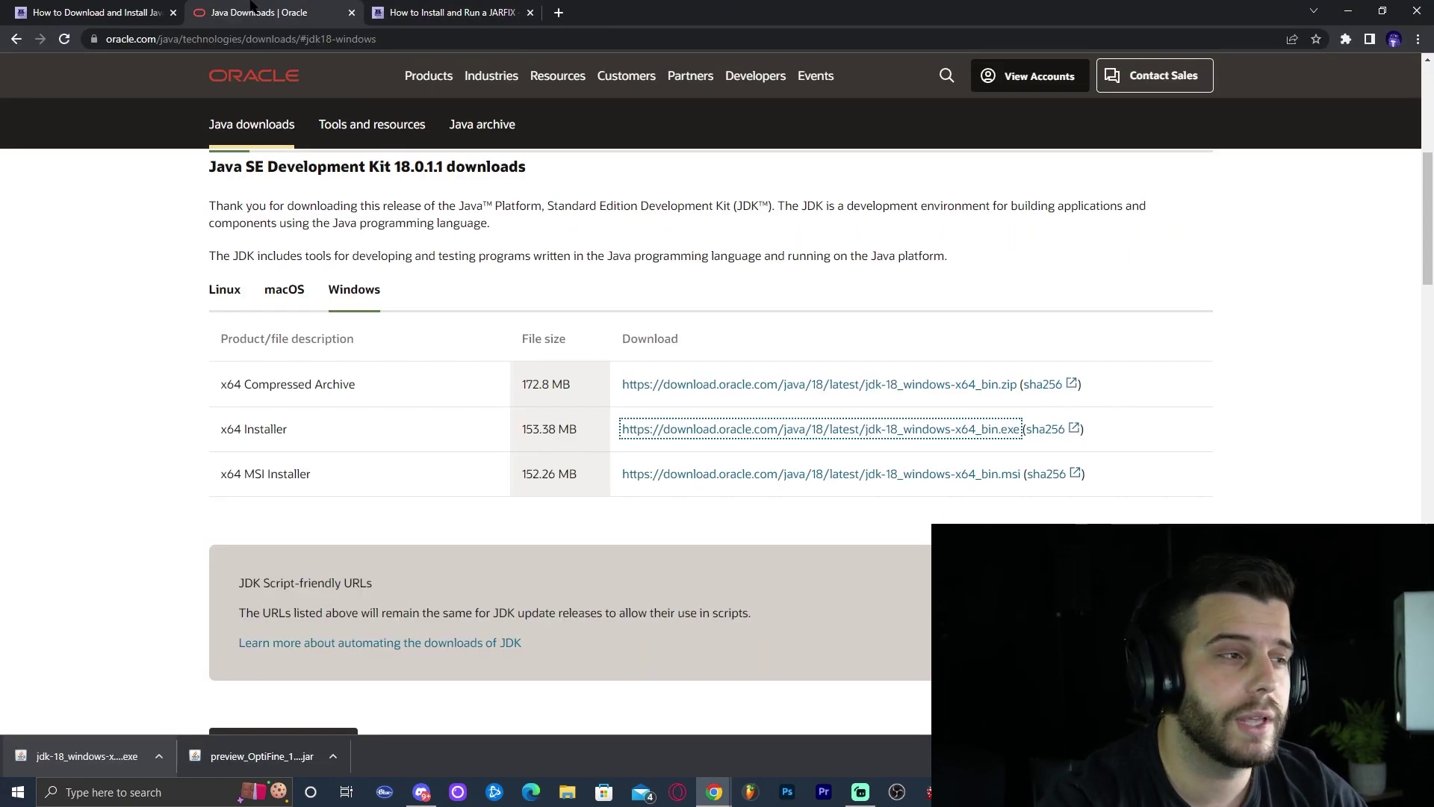
Close the Java 18 tutorial and Oracle tabs and open the Jarfix download page
left_click(172, 13)
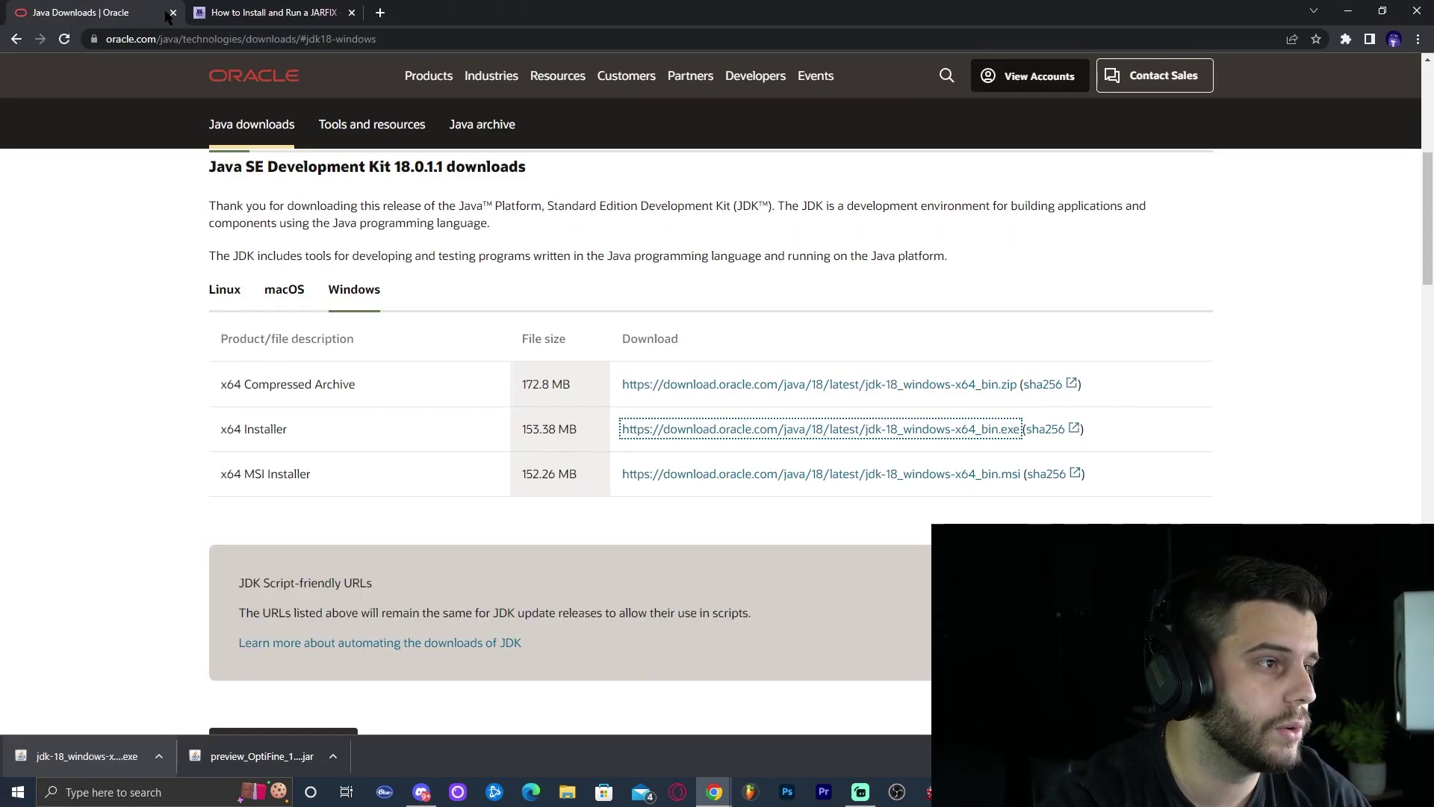
left_click(172, 13)
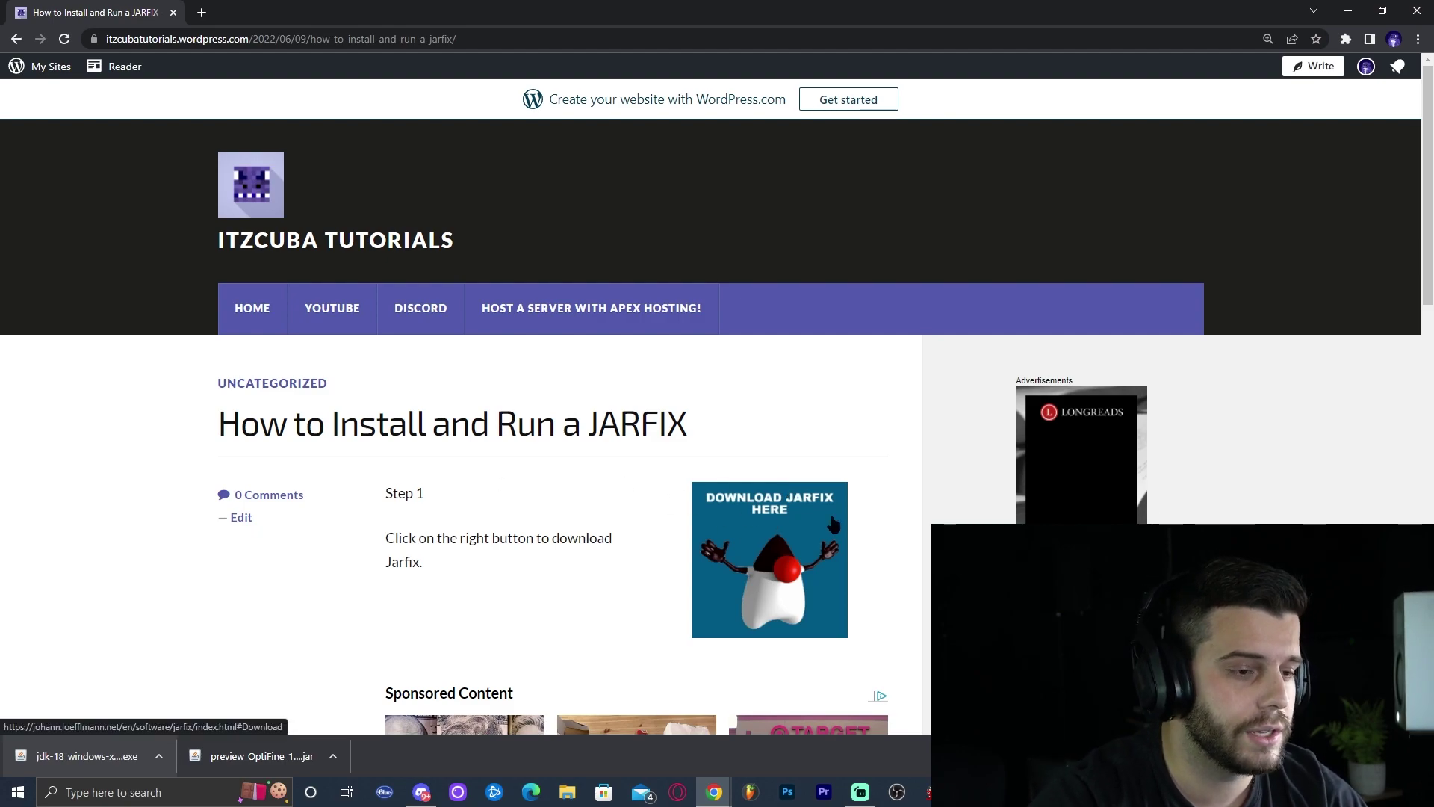
left_click(805, 509)
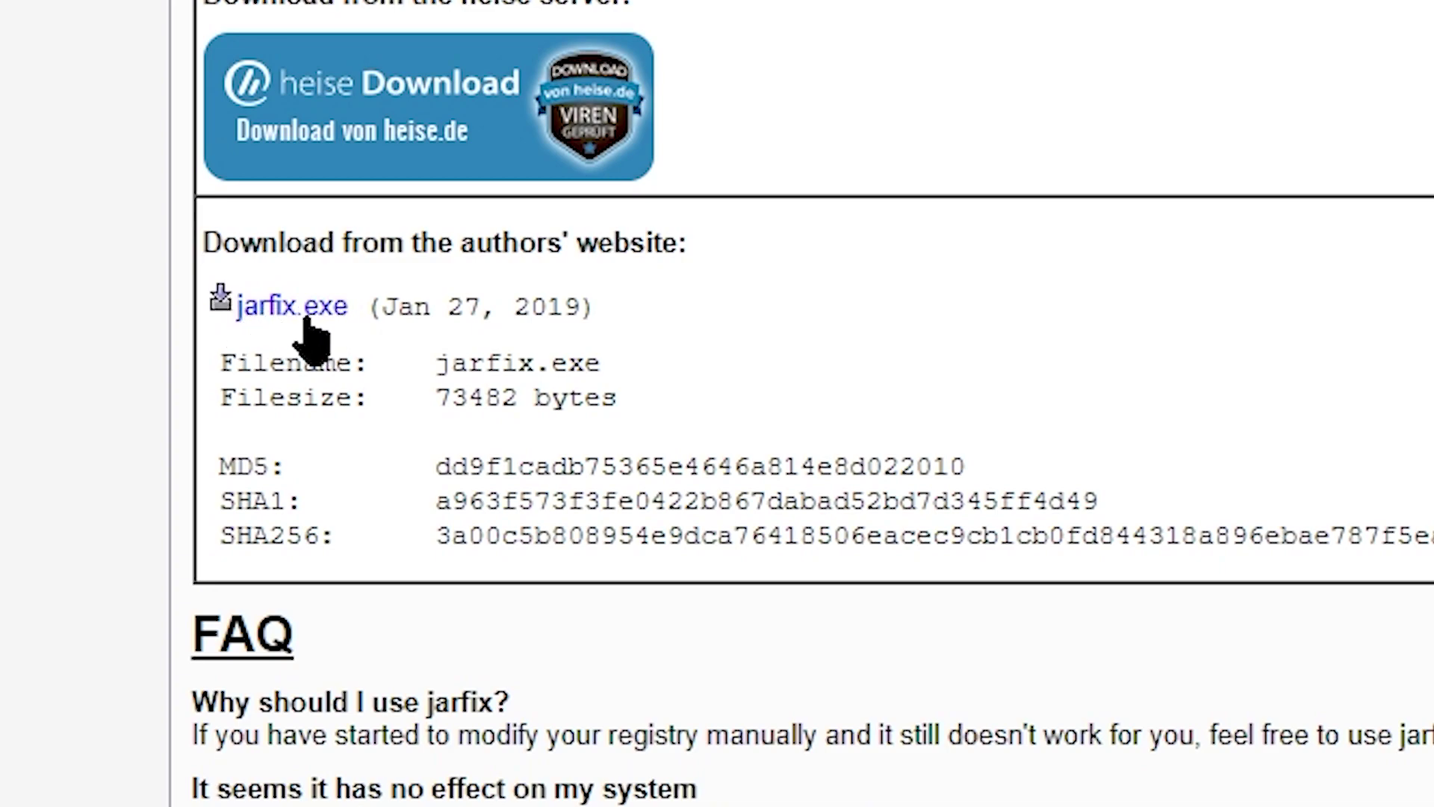
Download and save jarfix.exe, then drag a copy onto the desktop
left_click(308, 318)
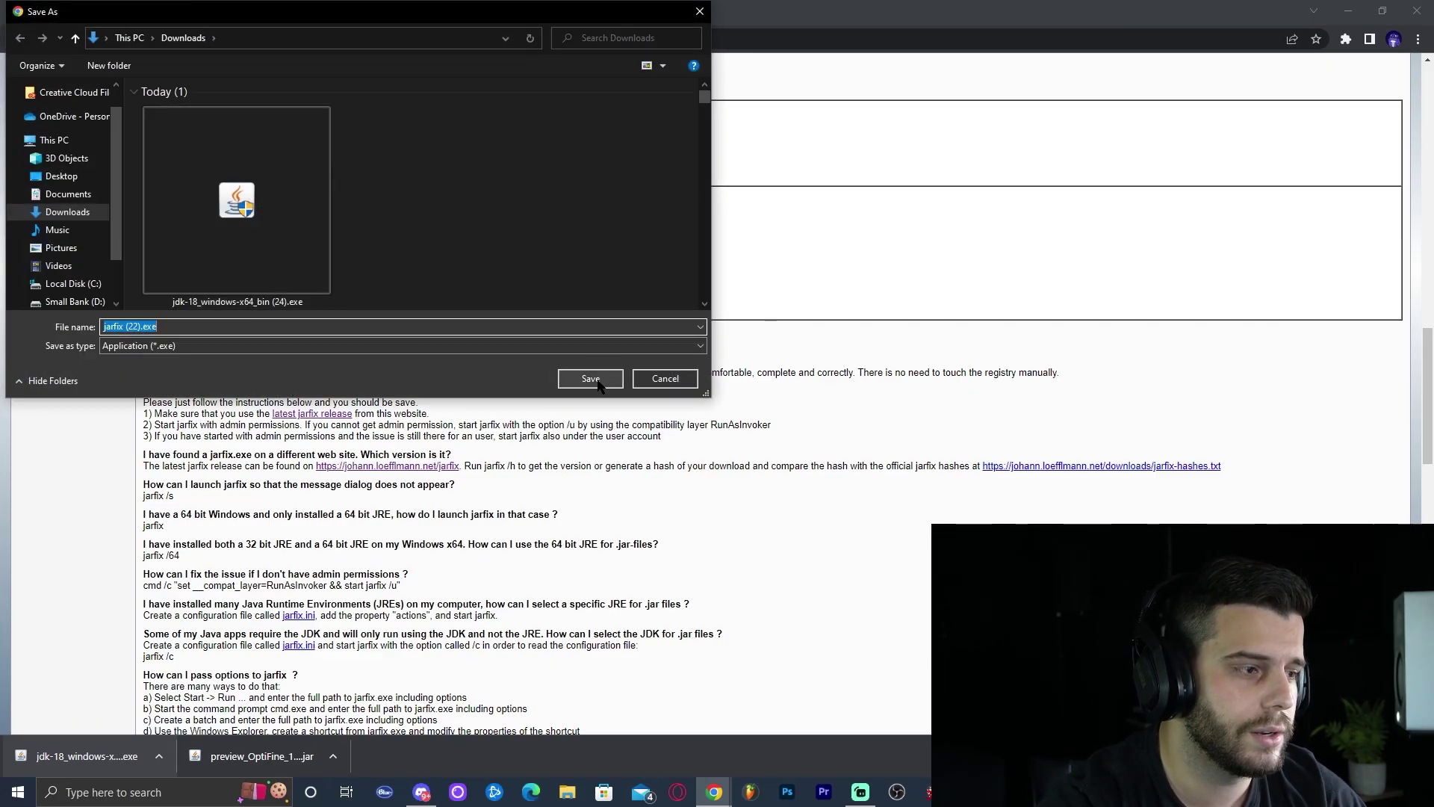
left_click(590, 379)
left_click_drag(776, 11, 831, 12)
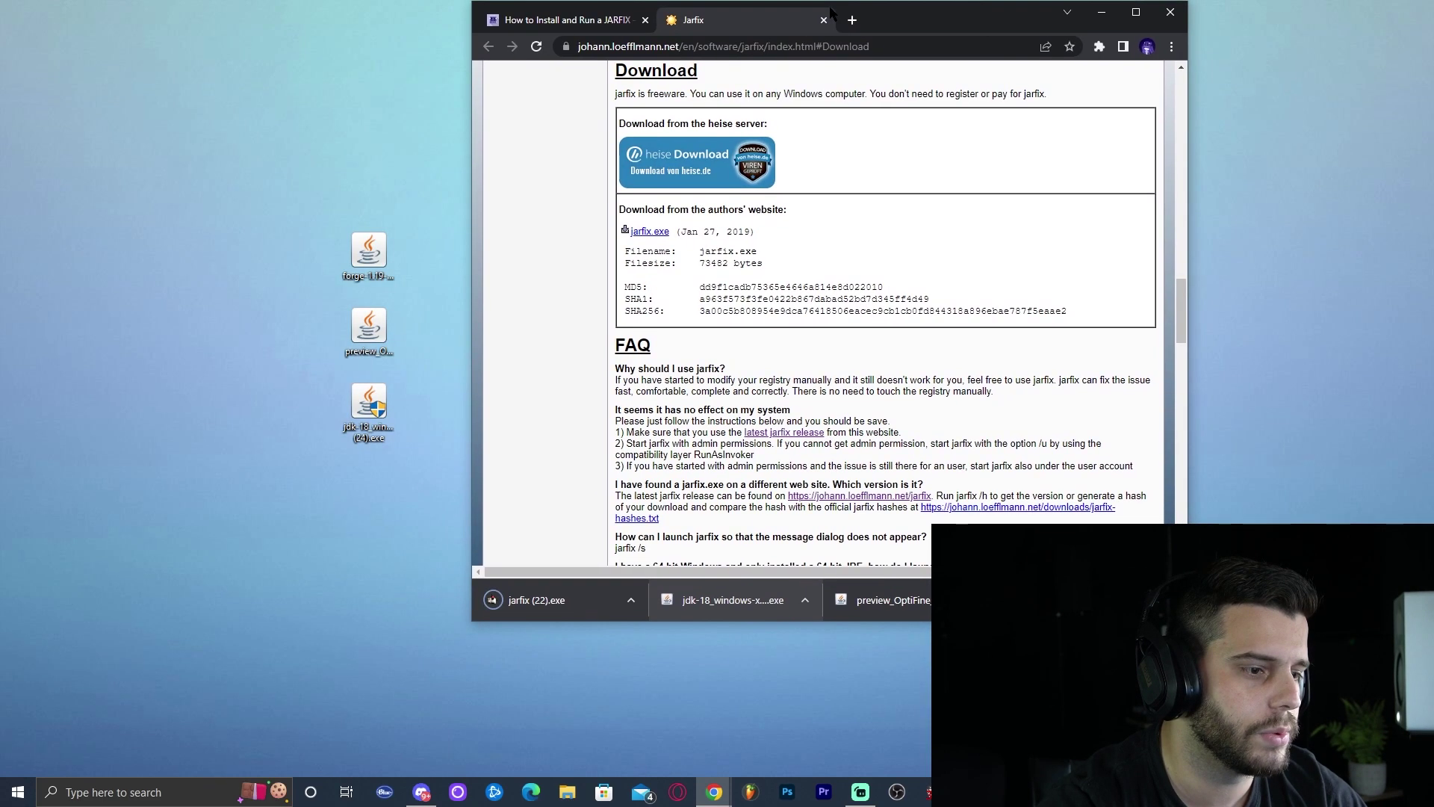
left_click_drag(551, 602, 389, 523)
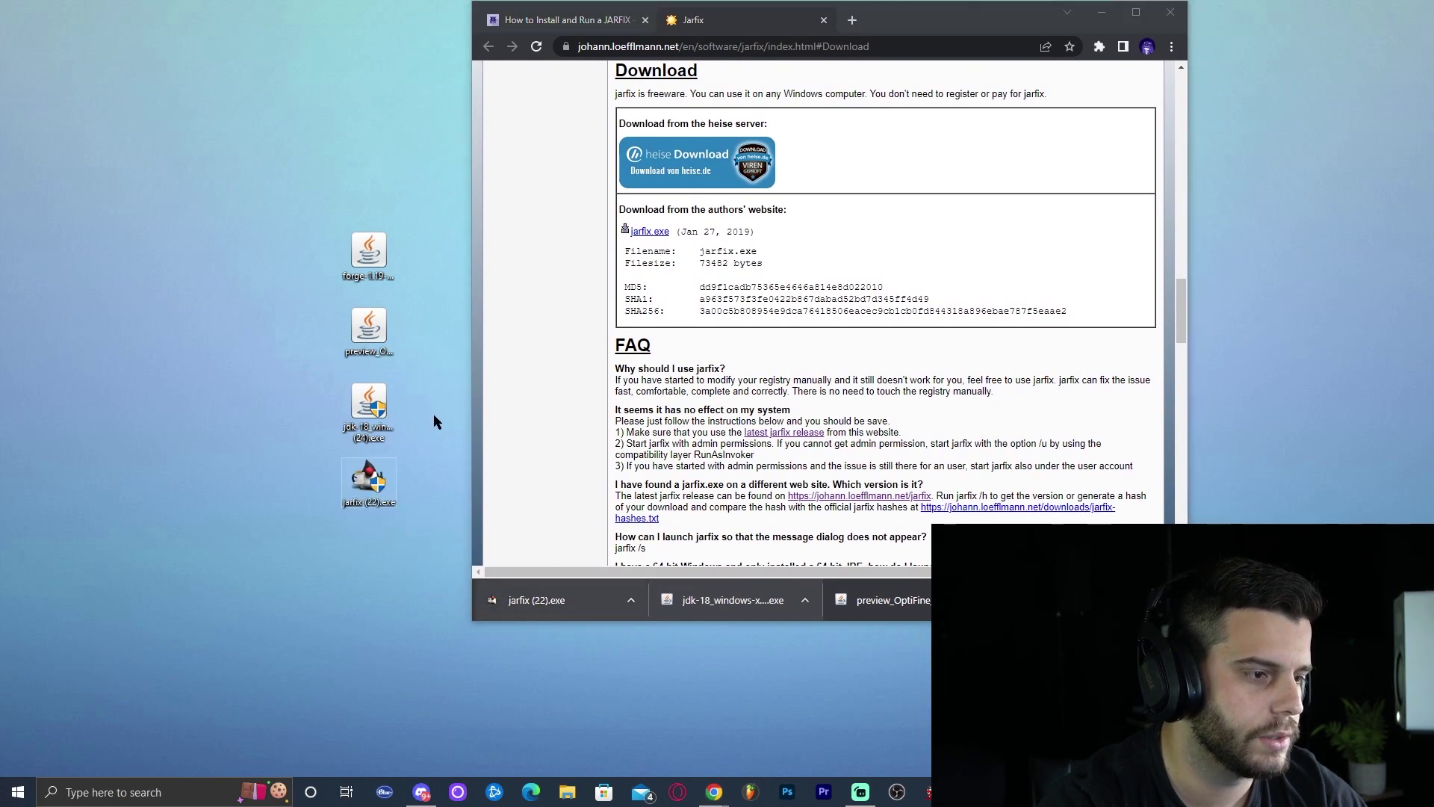
Close Chrome, refresh the desktop and move the jarfix icon beside the Forge installer
left_click(1170, 12)
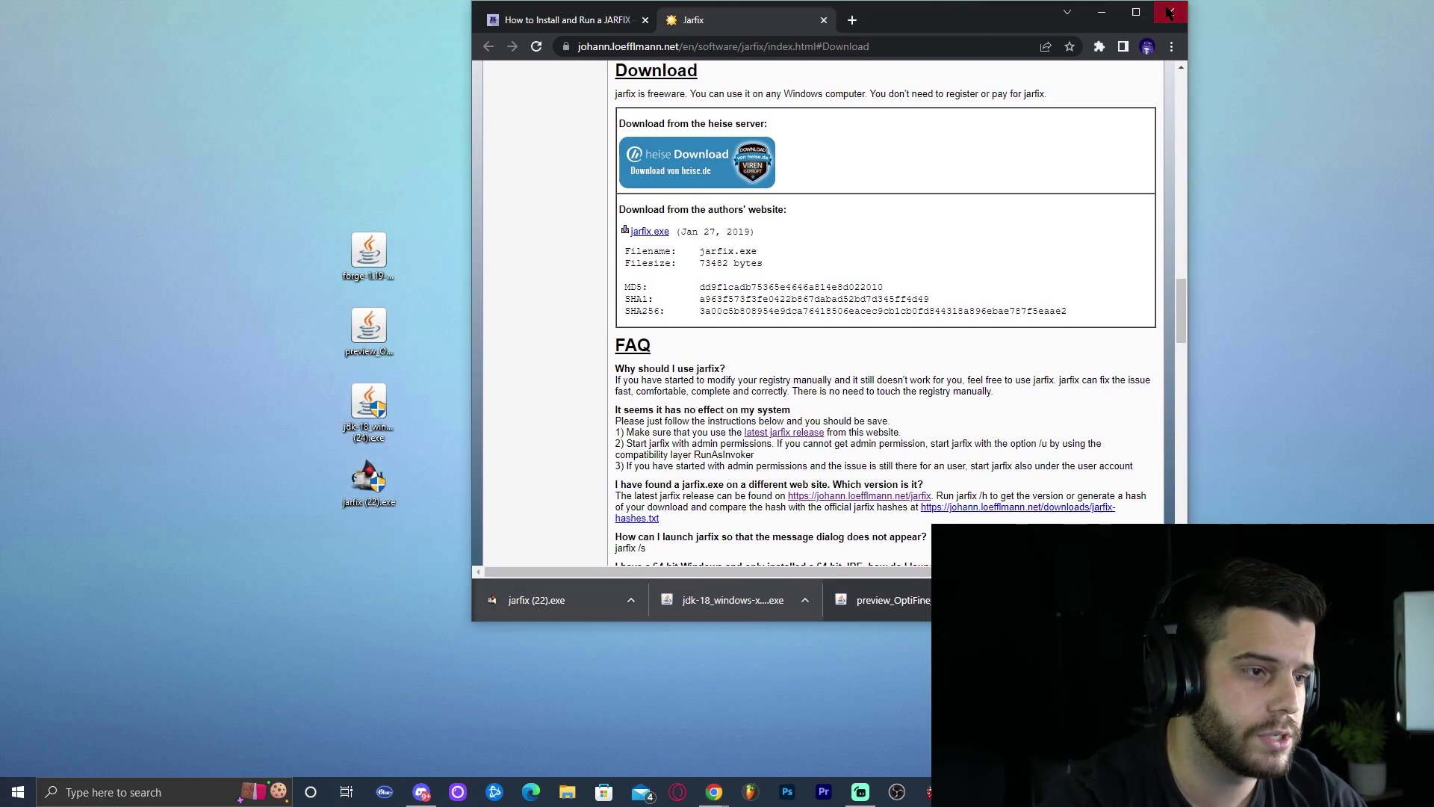
right_click(704, 193)
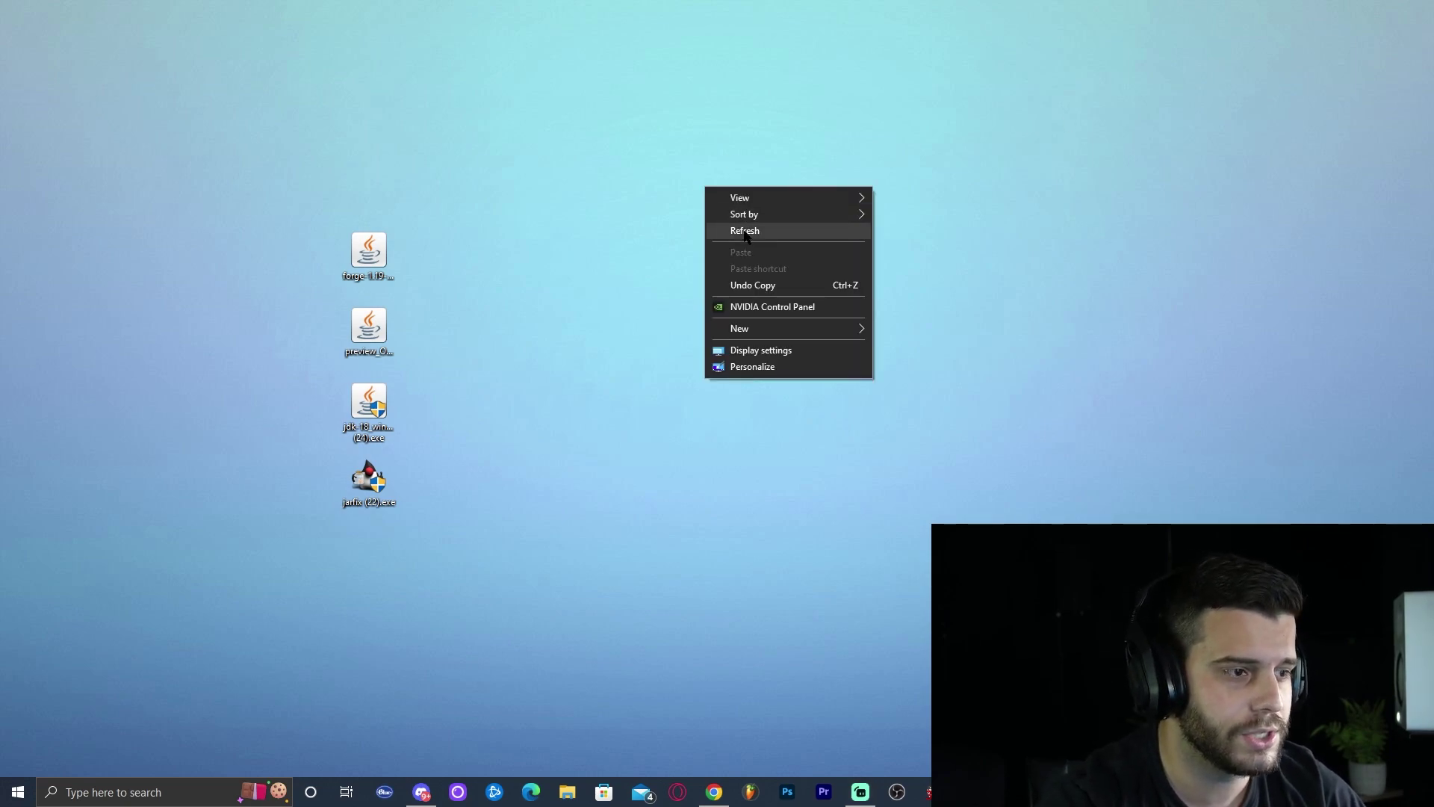
left_click(747, 230)
left_click_drag(380, 486, 493, 262)
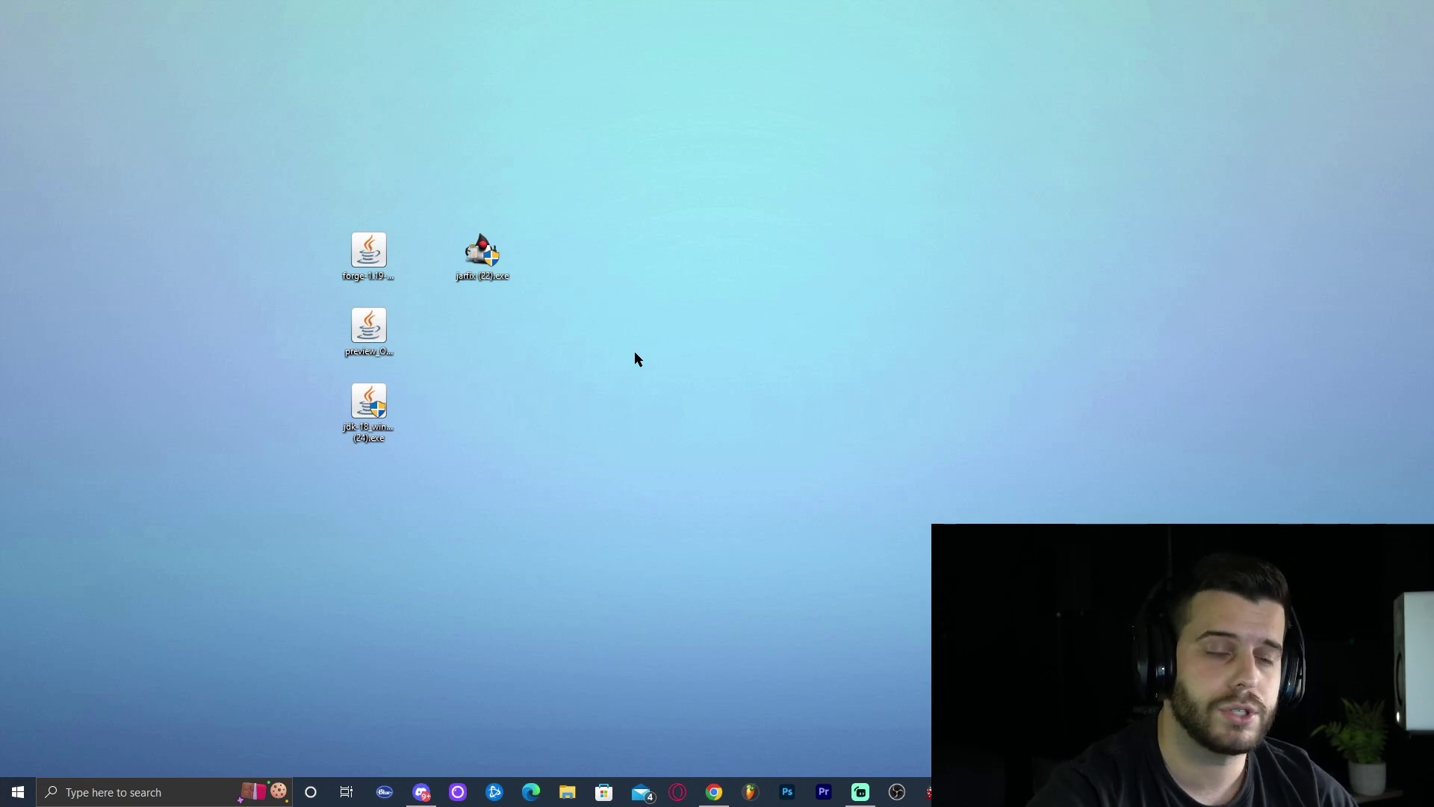
right_click(665, 331)
left_click(717, 377)
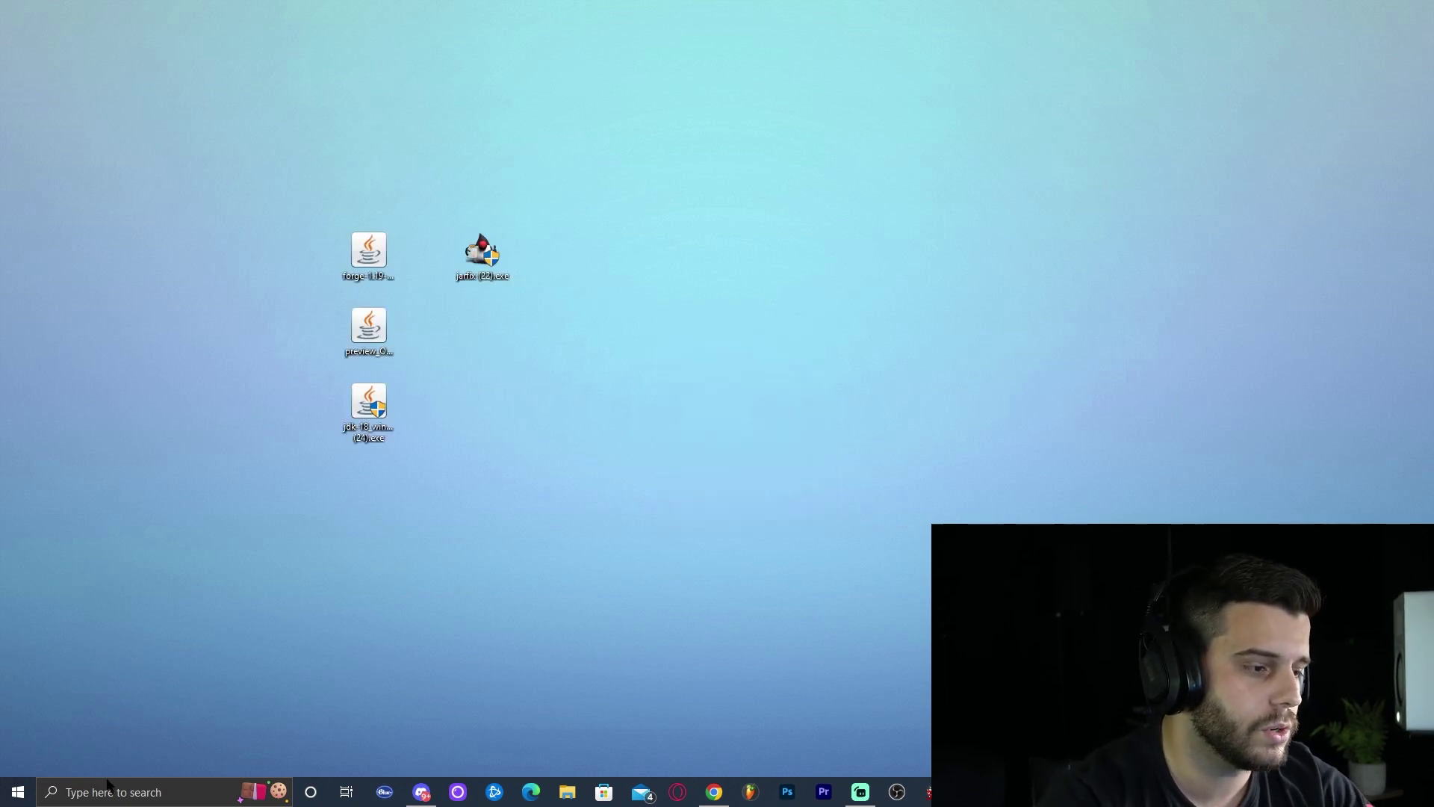
Search Windows for 'add or remove programs' and open that settings page
left_click(135, 795)
type("add or")
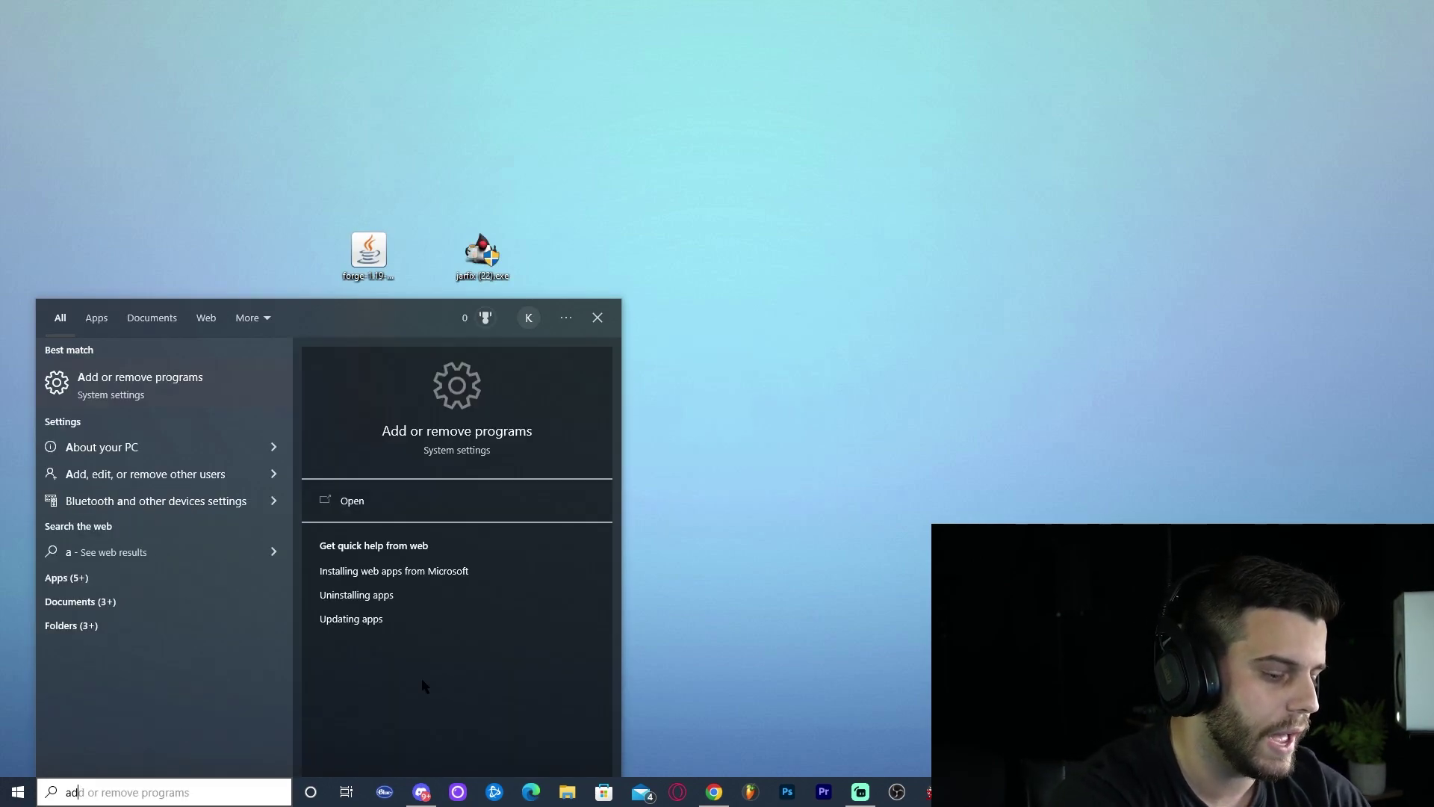
type("remove")
left_click(163, 385)
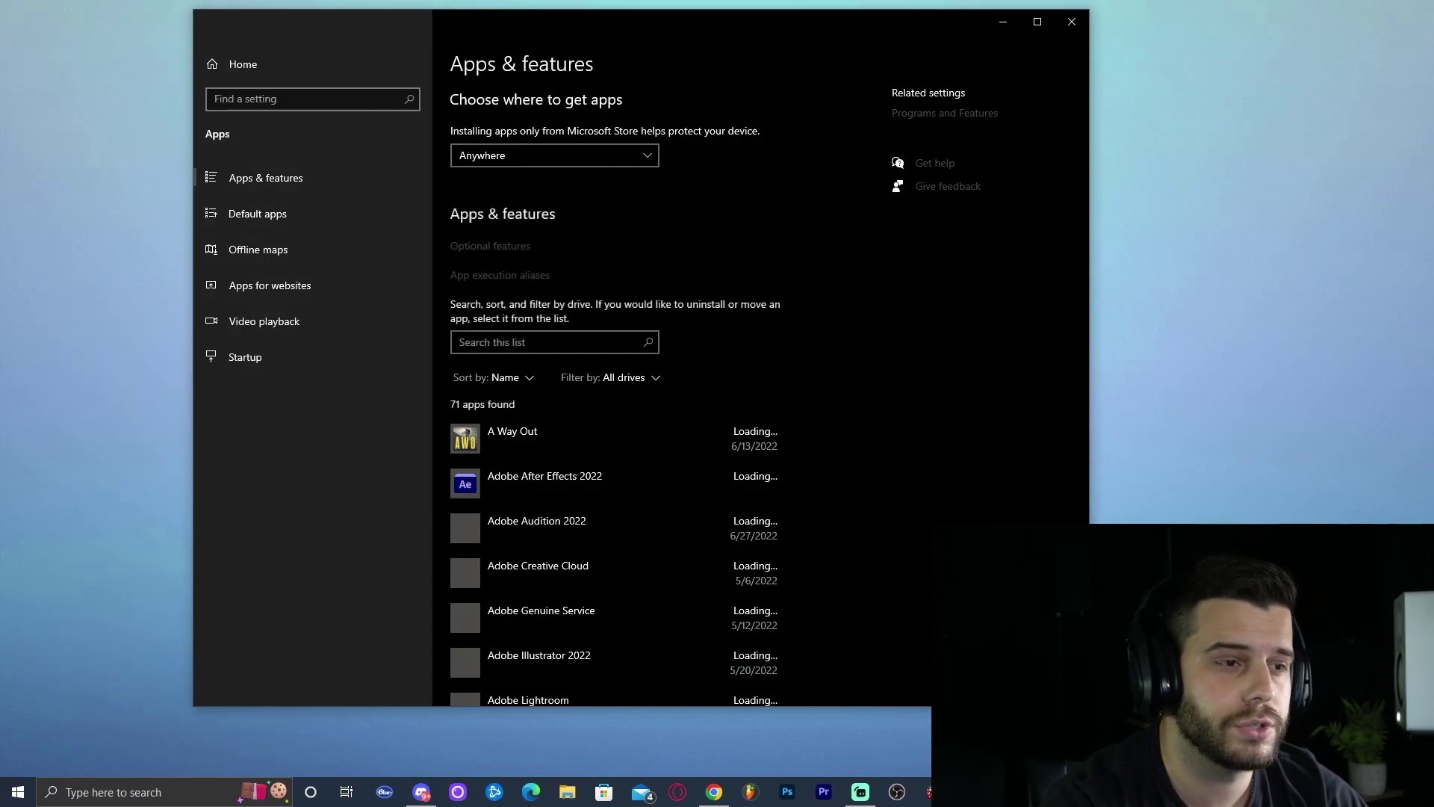
Filter the apps by 'java', uninstall Java SE Development Kit 18.0.1.1, and close Settings
left_click(504, 342)
type("ja")
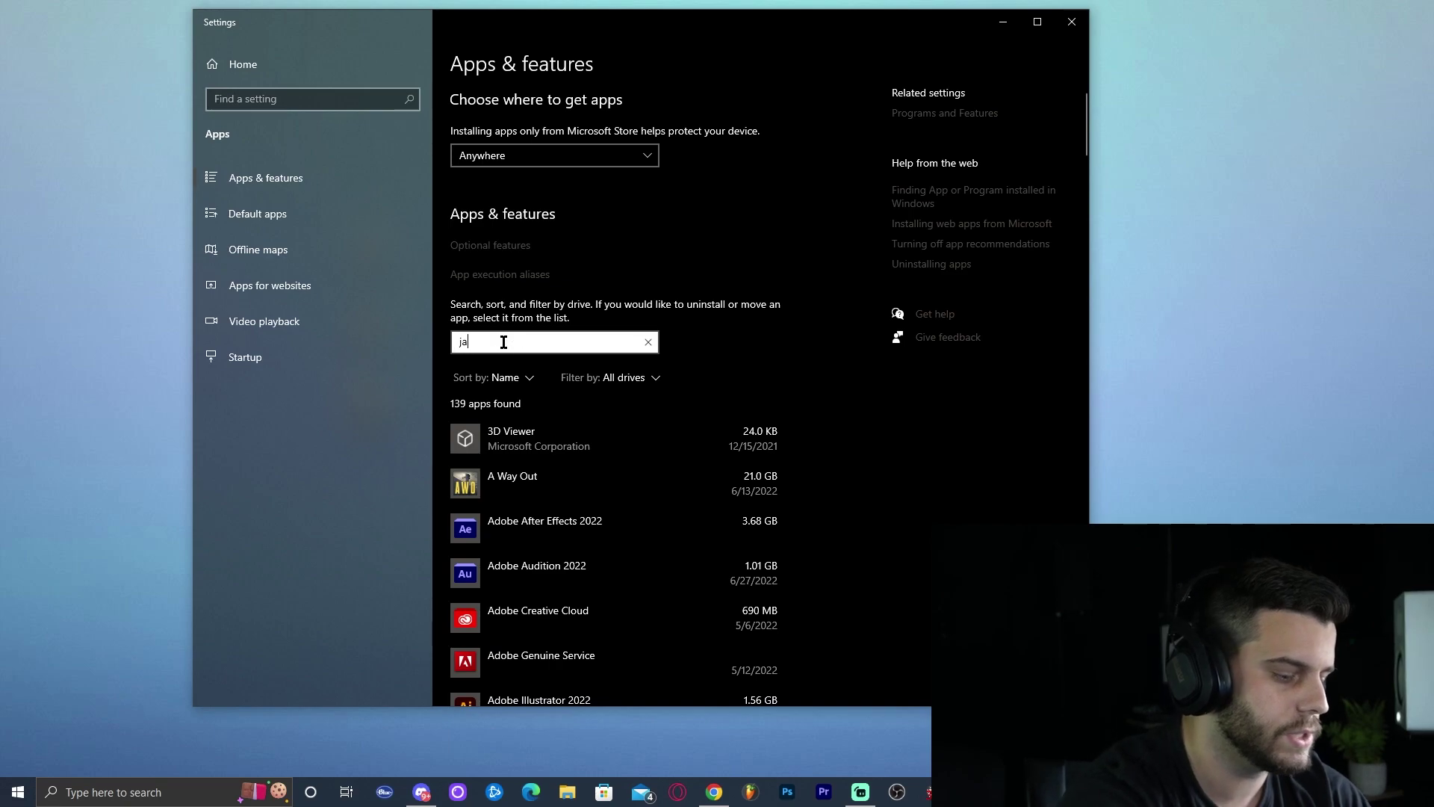
type("va")
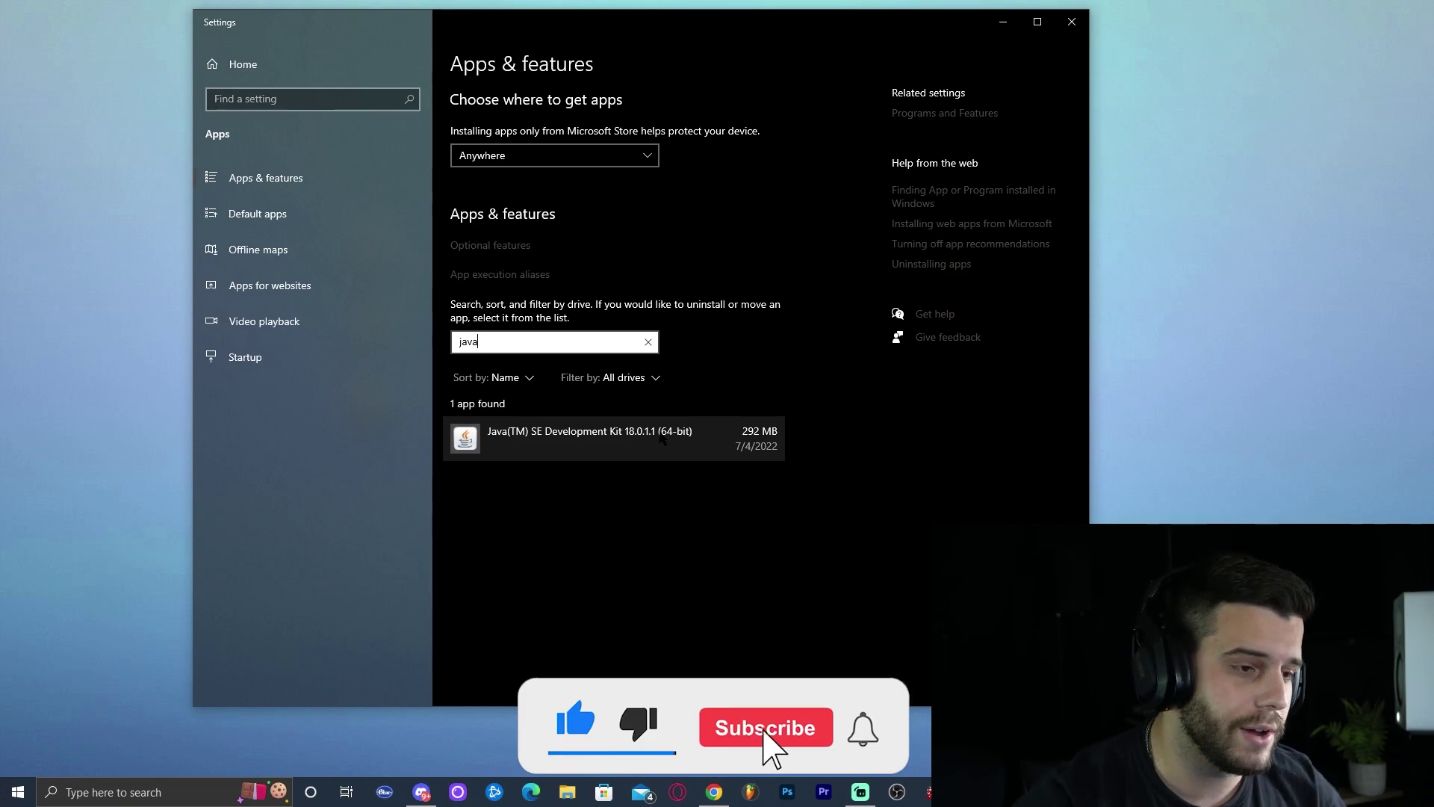
left_click(688, 437)
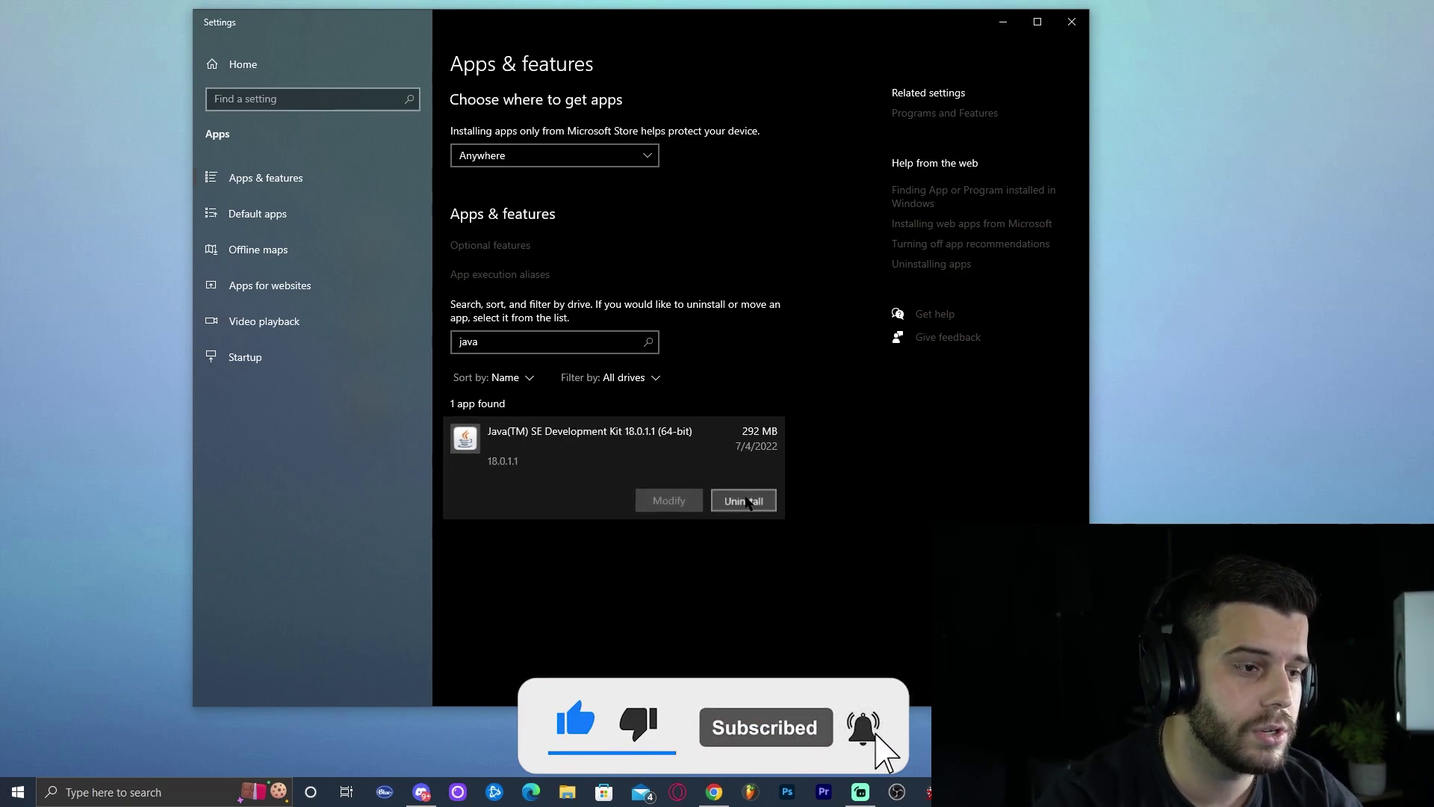
left_click(748, 503)
left_click(810, 465)
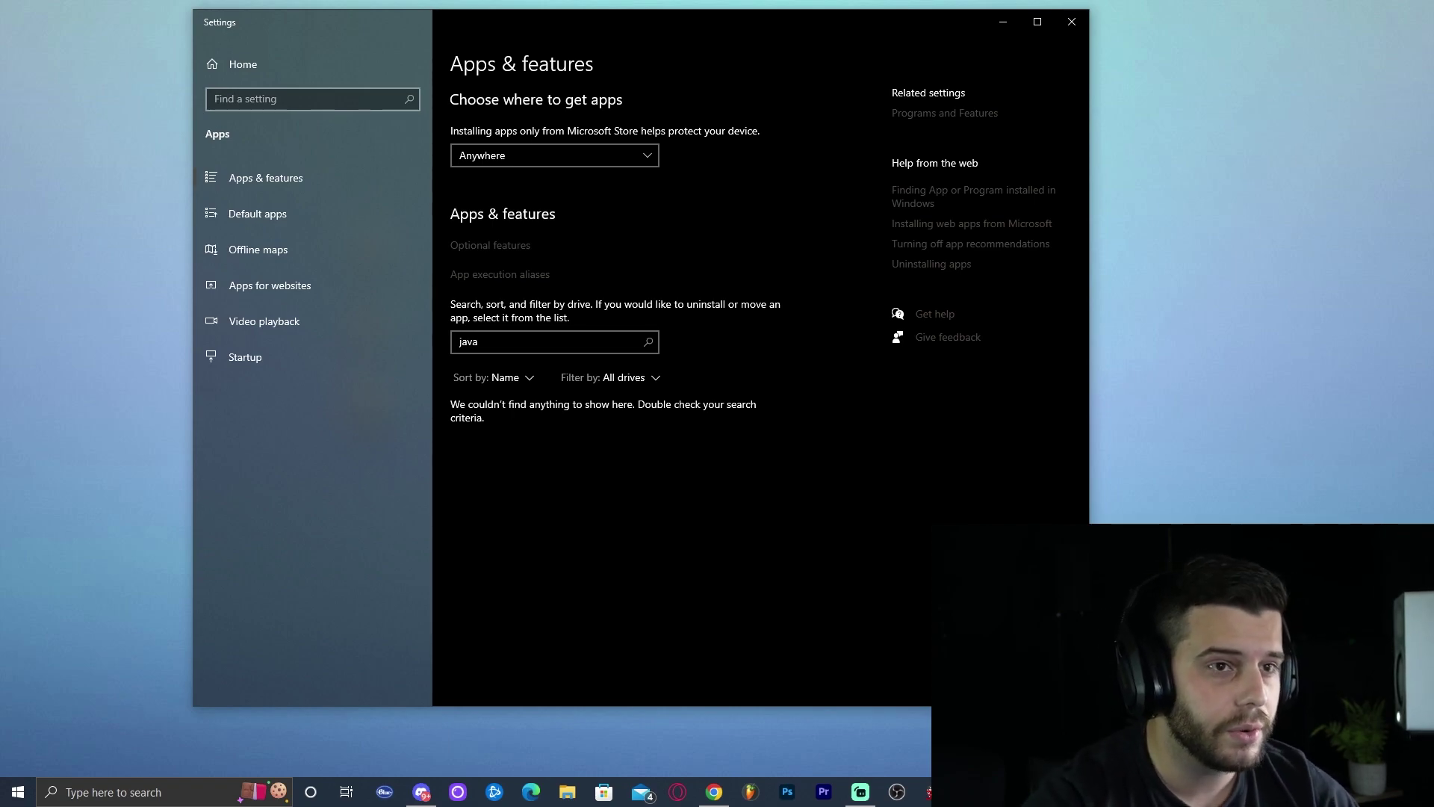
left_click(1073, 23)
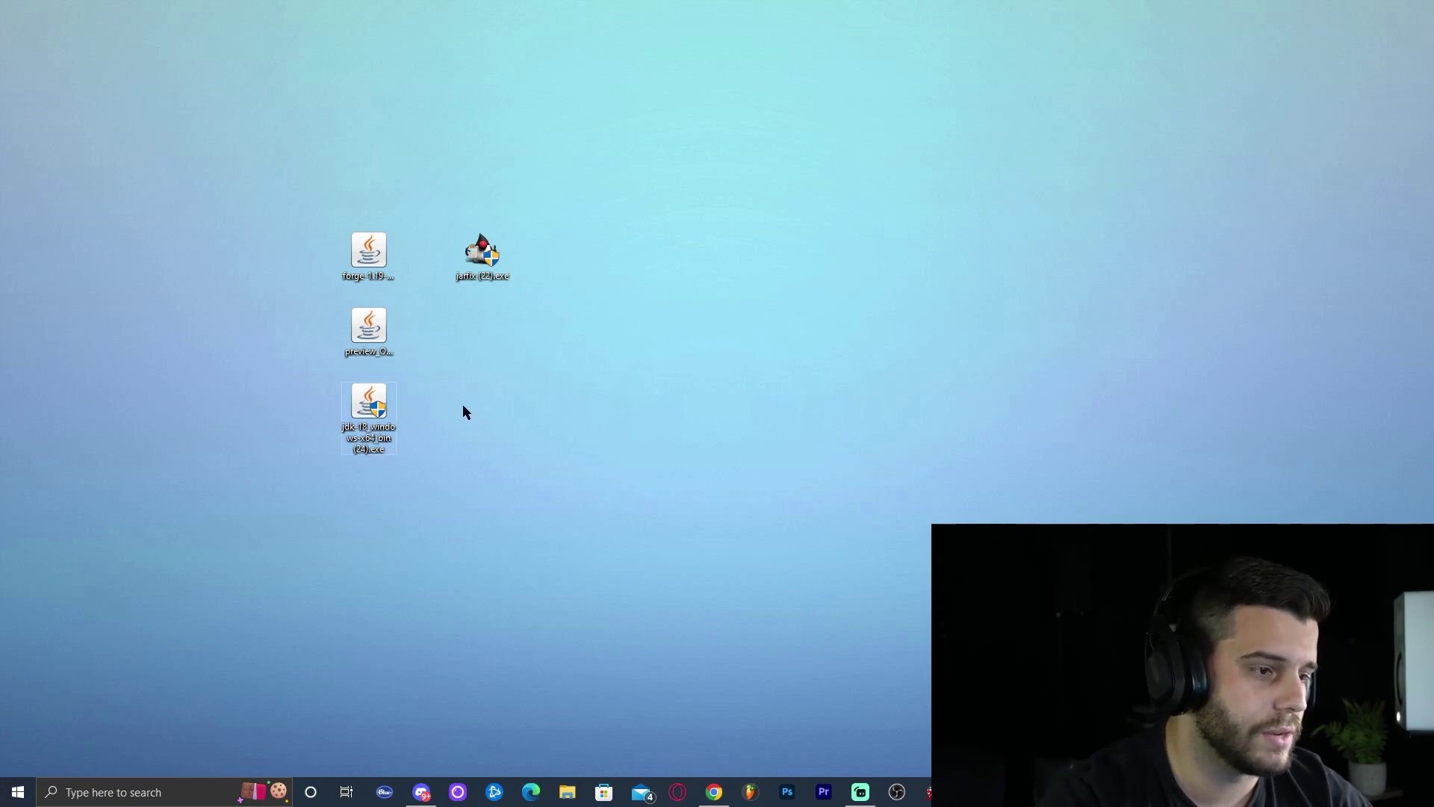
Install JDK 18.0.1.1 (64-bit) into the default Java folder and close the finished installer
double_click(378, 407)
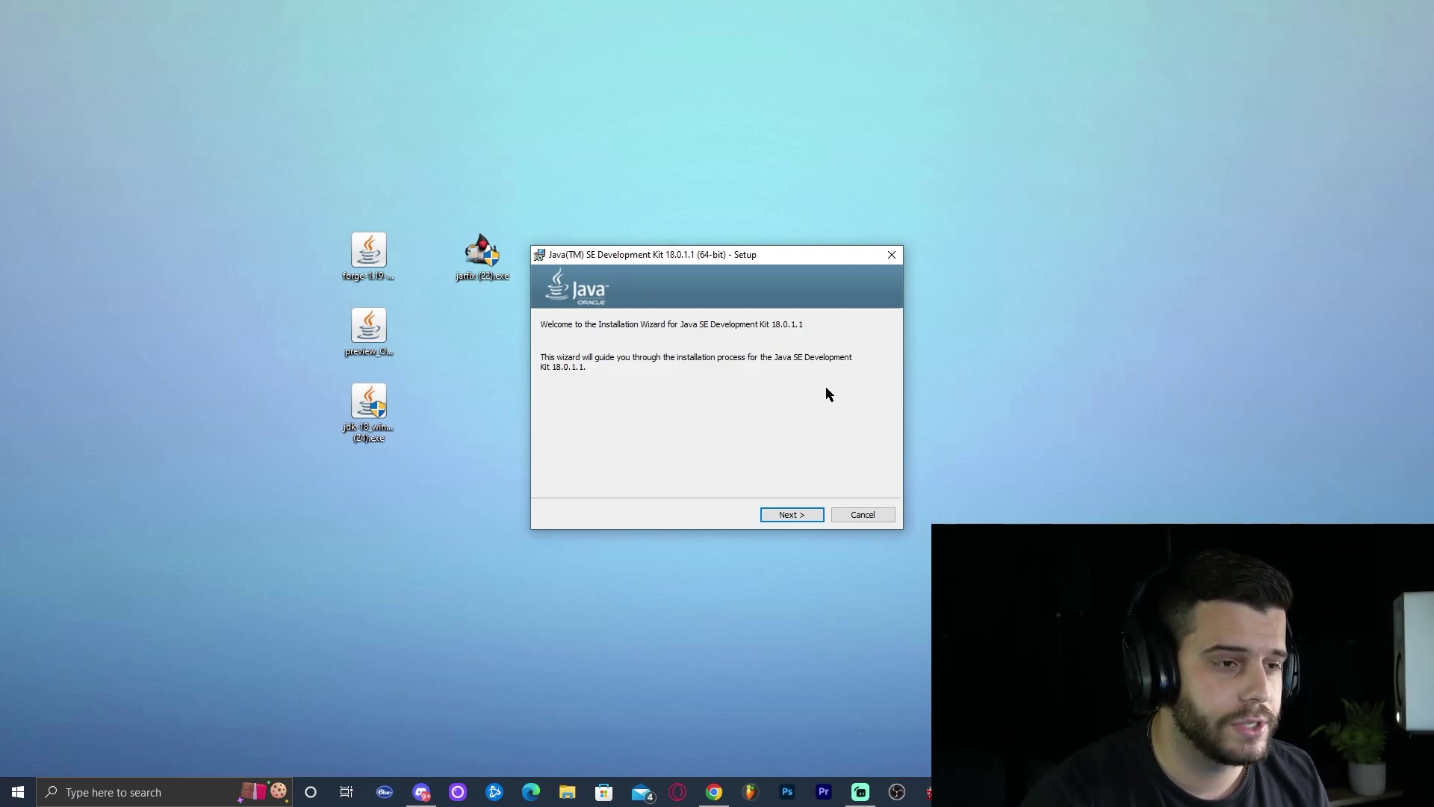
left_click(792, 515)
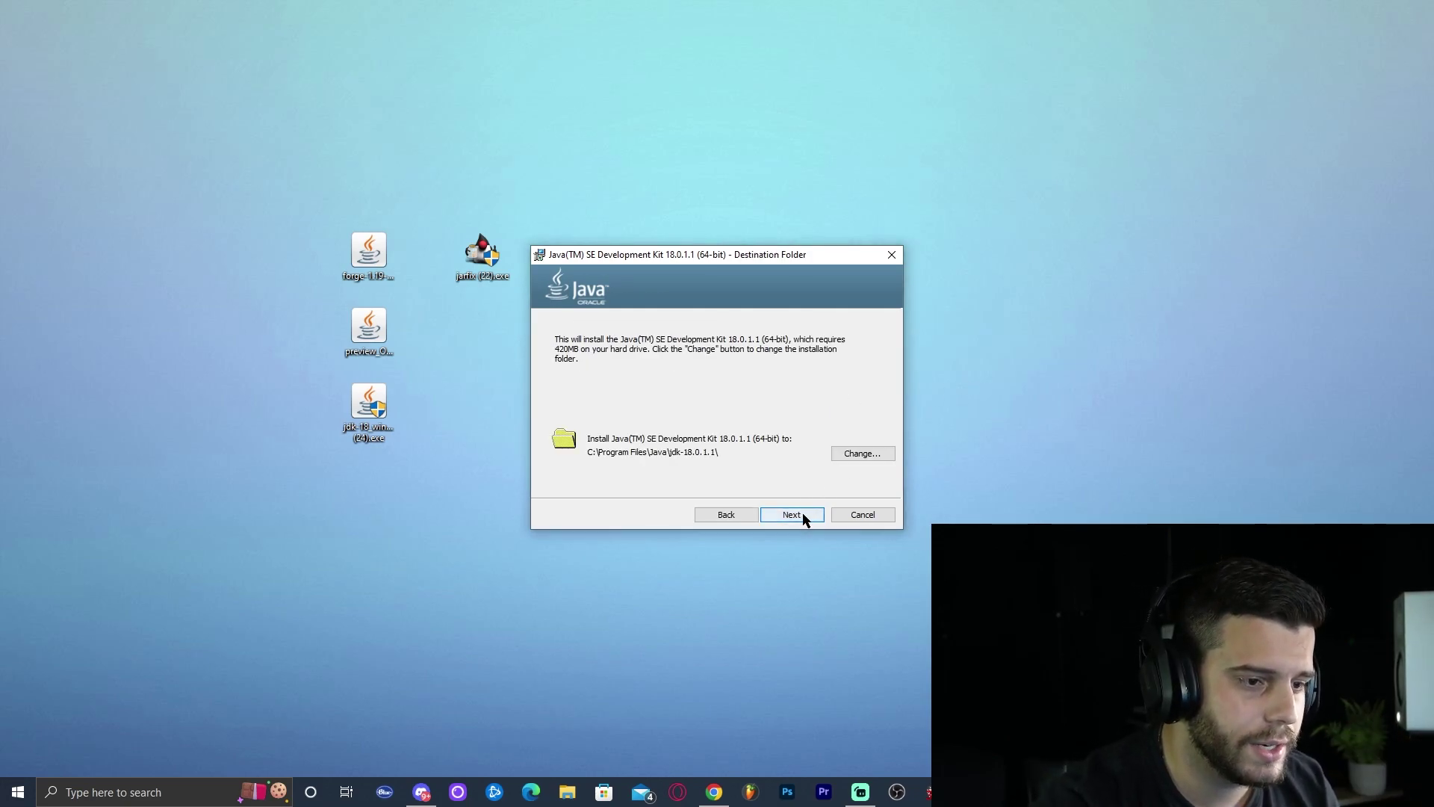
left_click(800, 514)
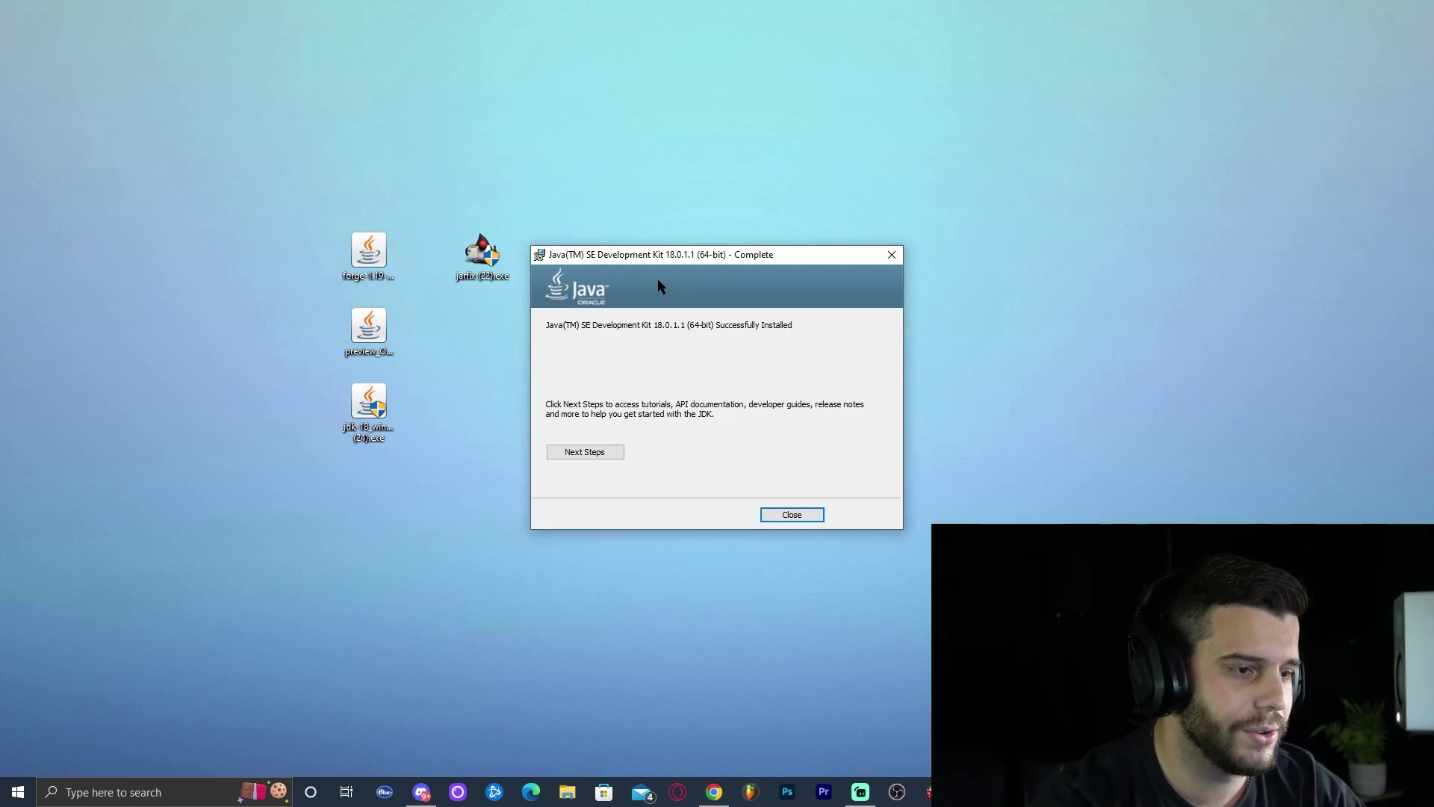
left_click(792, 515)
left_click_drag(503, 496, 306, 382)
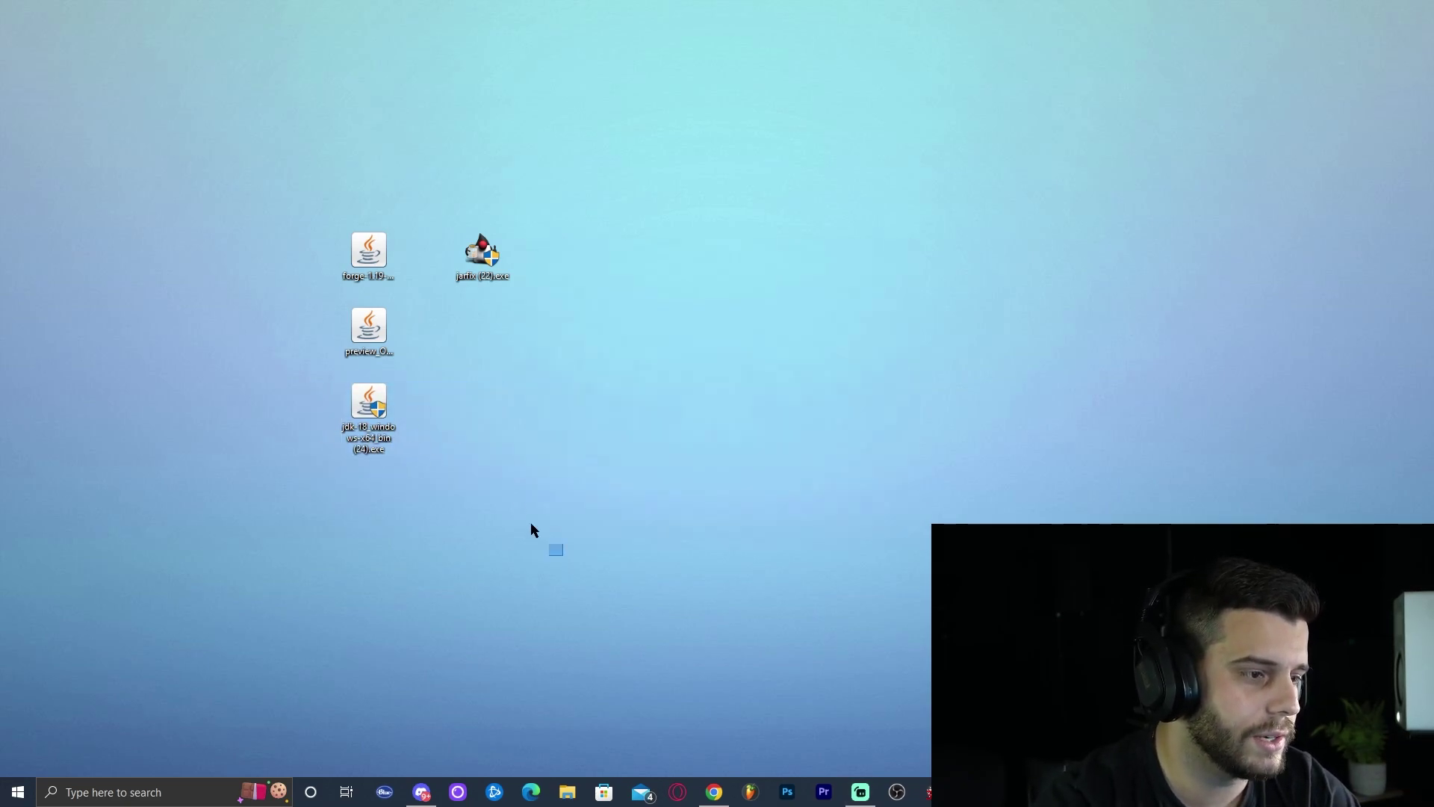
Delete the JDK installer from the desktop, then run Jarfix to register .jar files with jdk-18.0.1.1
left_click_drag(533, 530, 283, 382)
key("Delete")
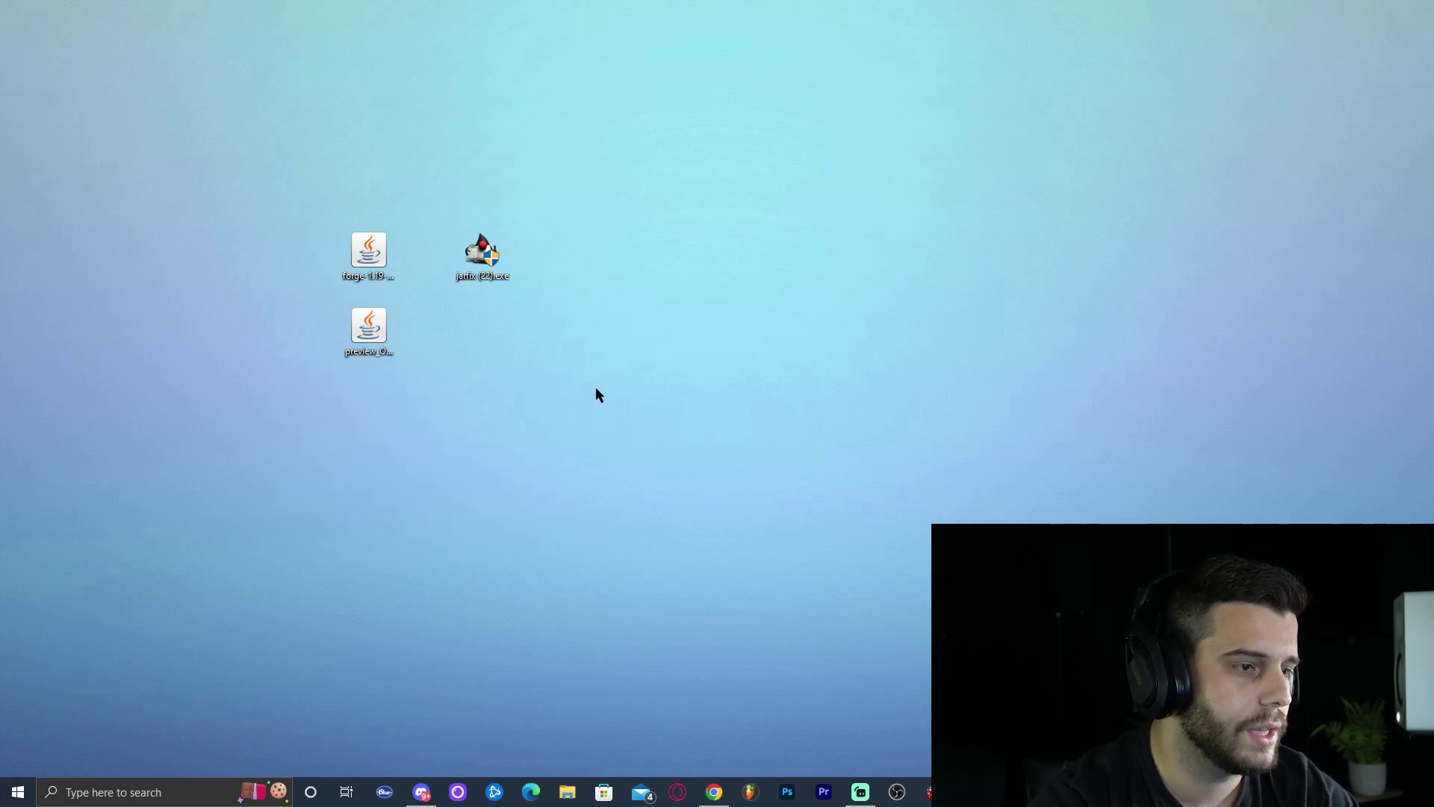
double_click(486, 258)
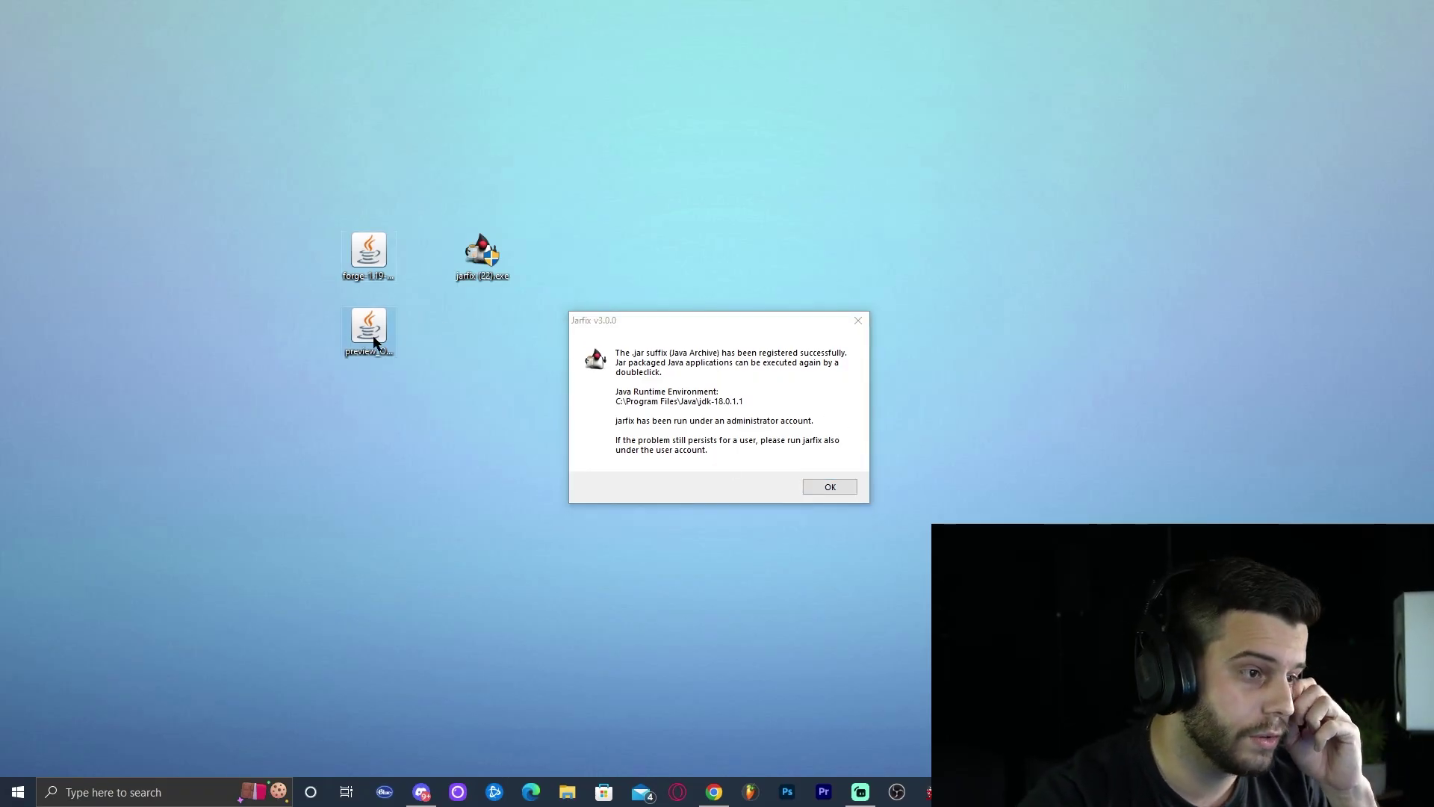
left_click(825, 488)
left_click_drag(587, 400, 478, 196)
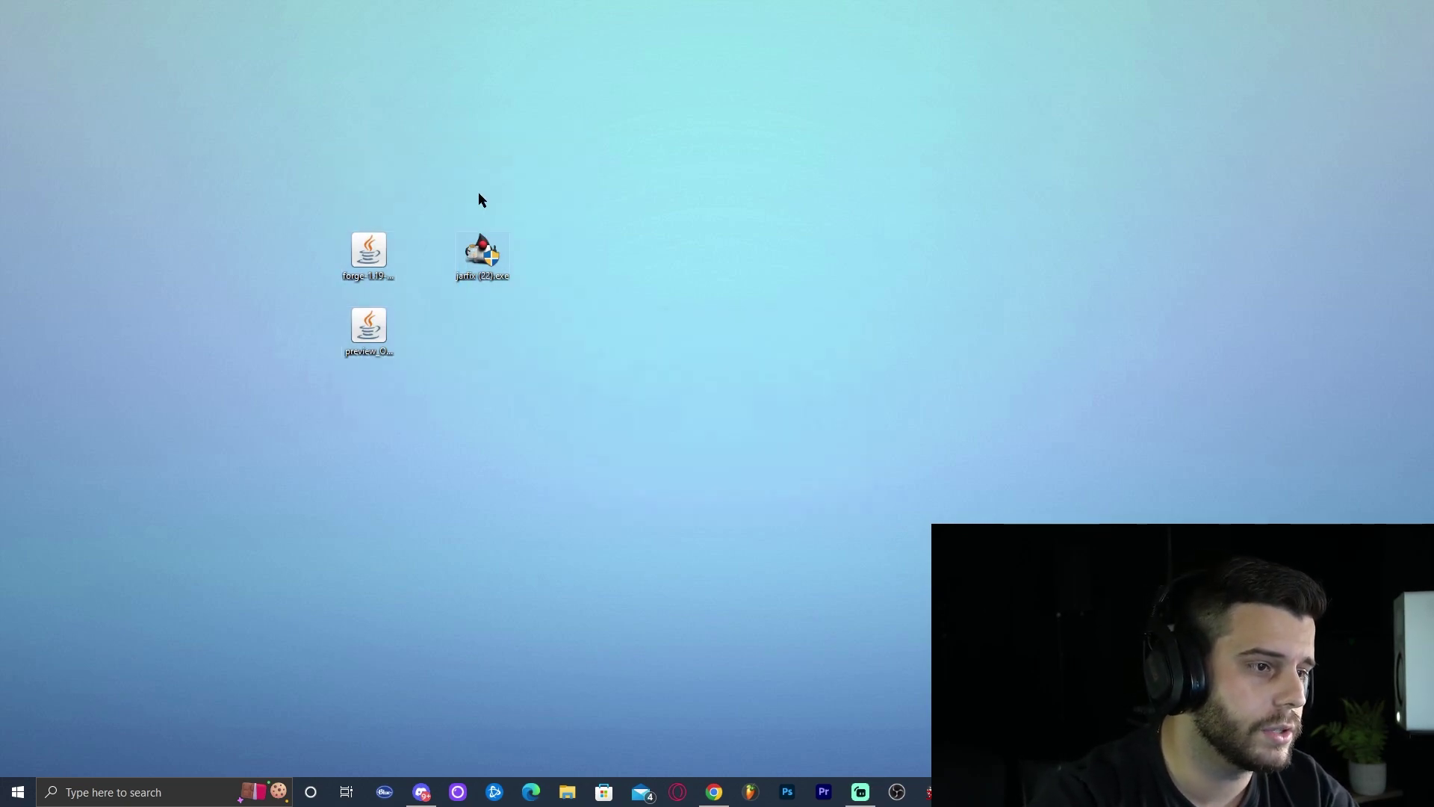
Delete the Jarfix file and move the OptiFine preview file next to the Forge installer
key("Delete")
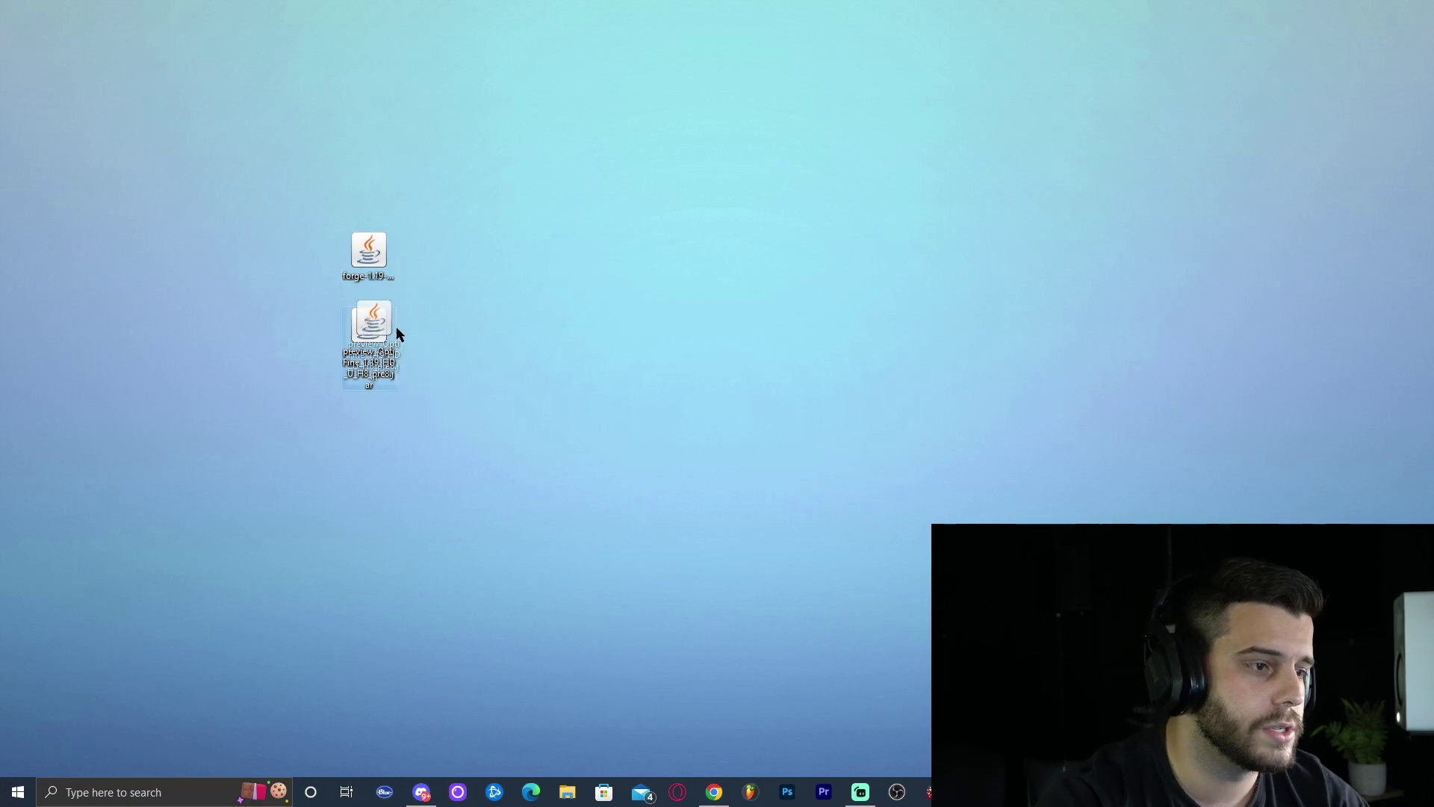
left_click_drag(396, 326, 498, 347)
left_click(375, 256)
Refresh the desktop twice so only the Forge and preview files remain
right_click(539, 371)
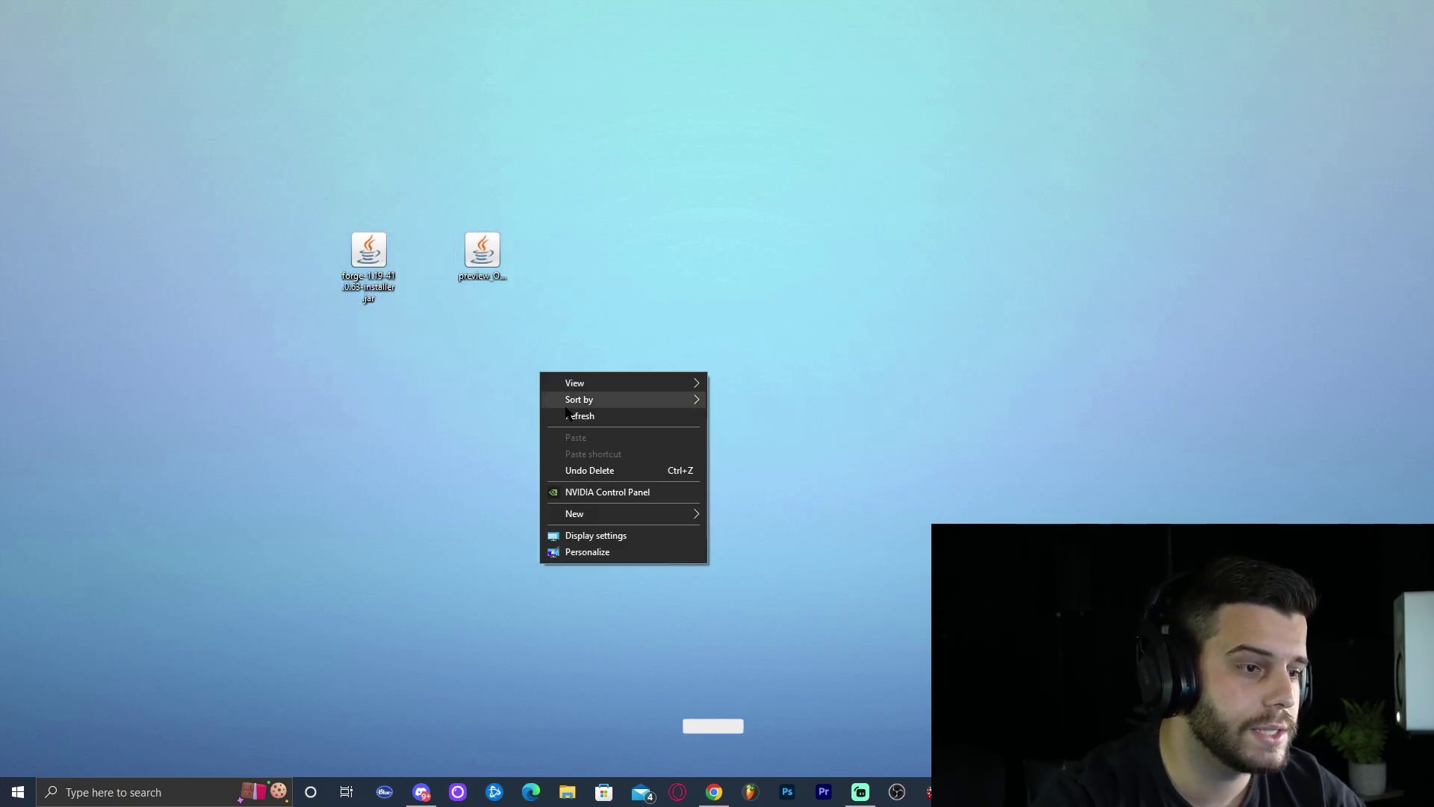
left_click(567, 410)
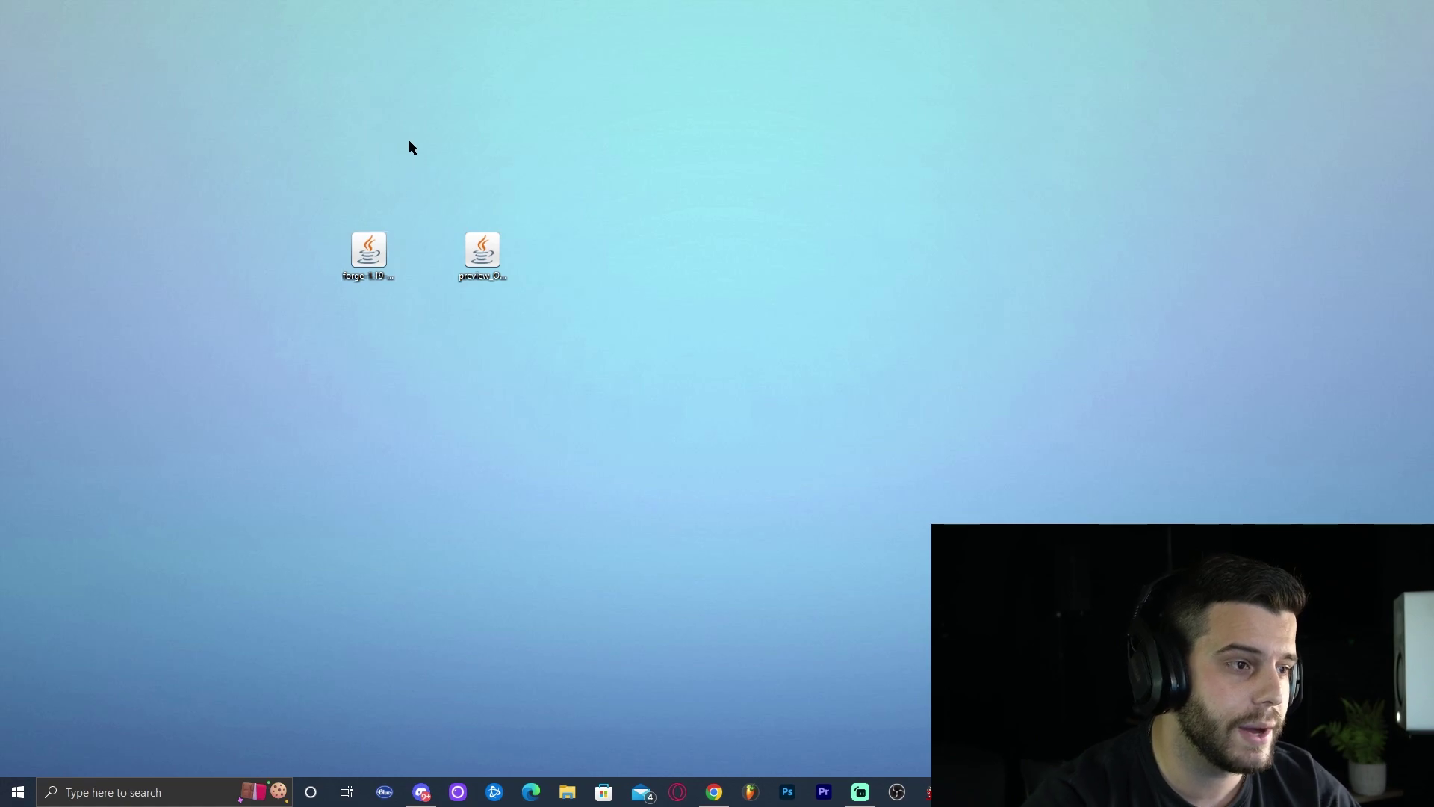
right_click(459, 142)
left_click(500, 185)
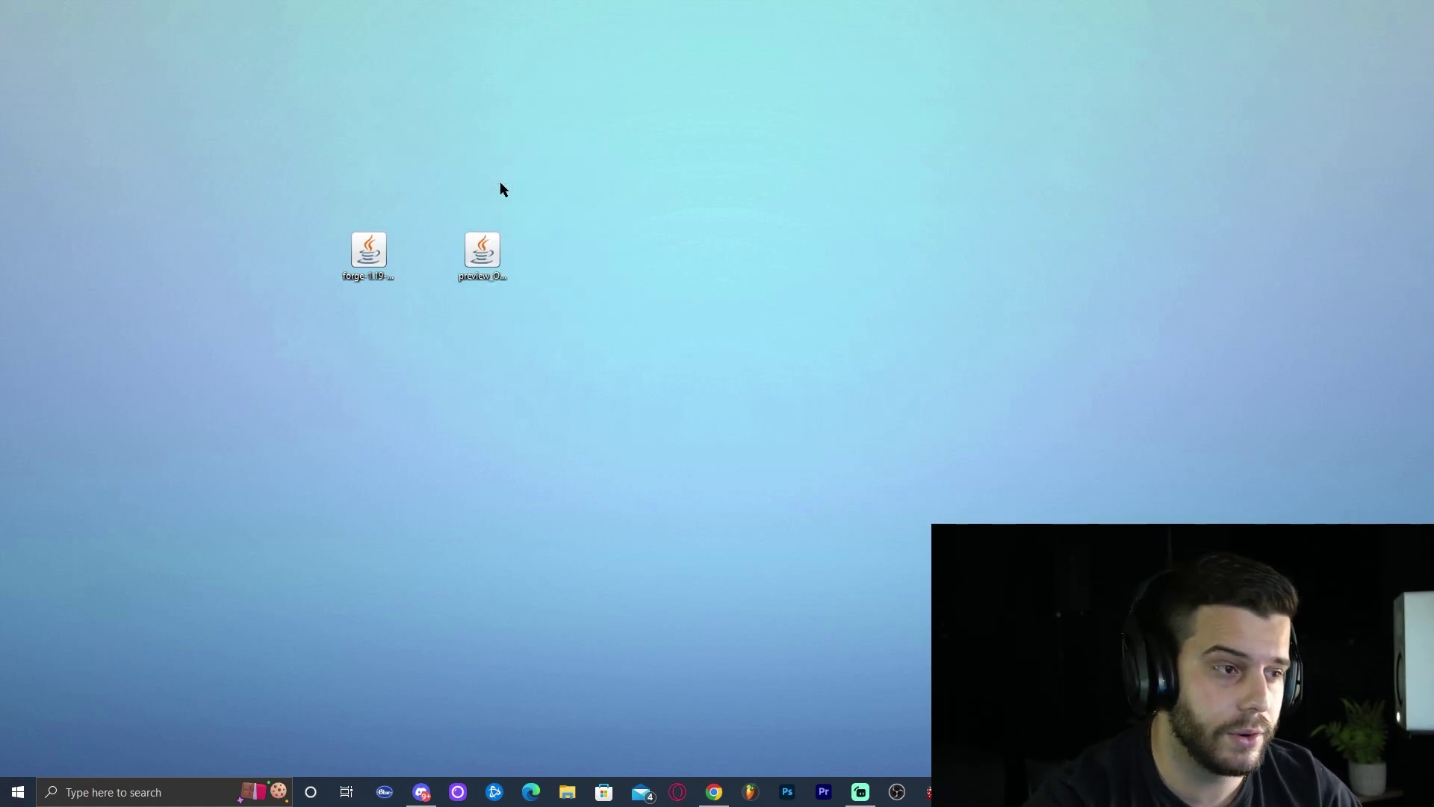
Install the 1.19-forge-41.0.63 client into .minecraft with the Forge installer
double_click(368, 255)
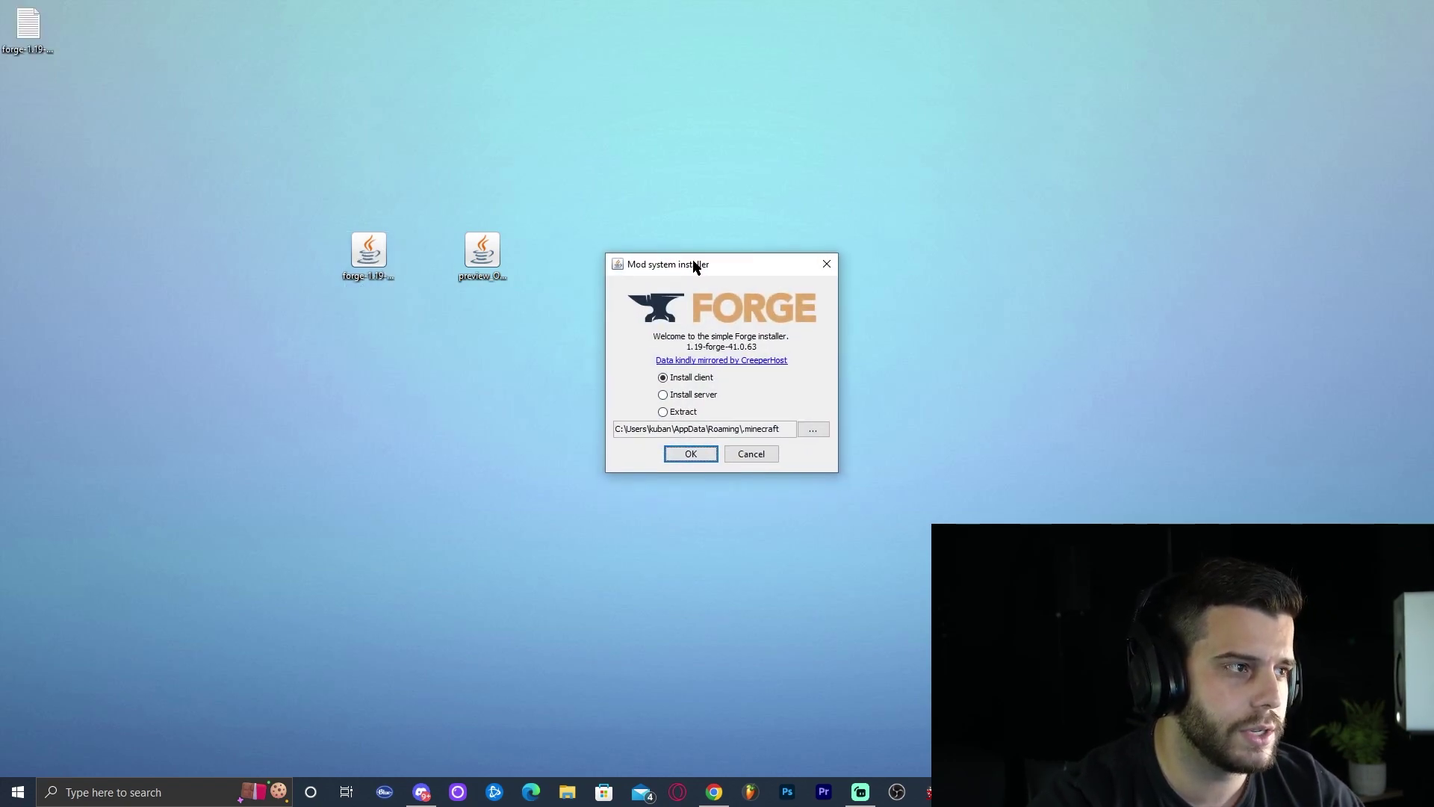
left_click_drag(694, 265, 699, 250)
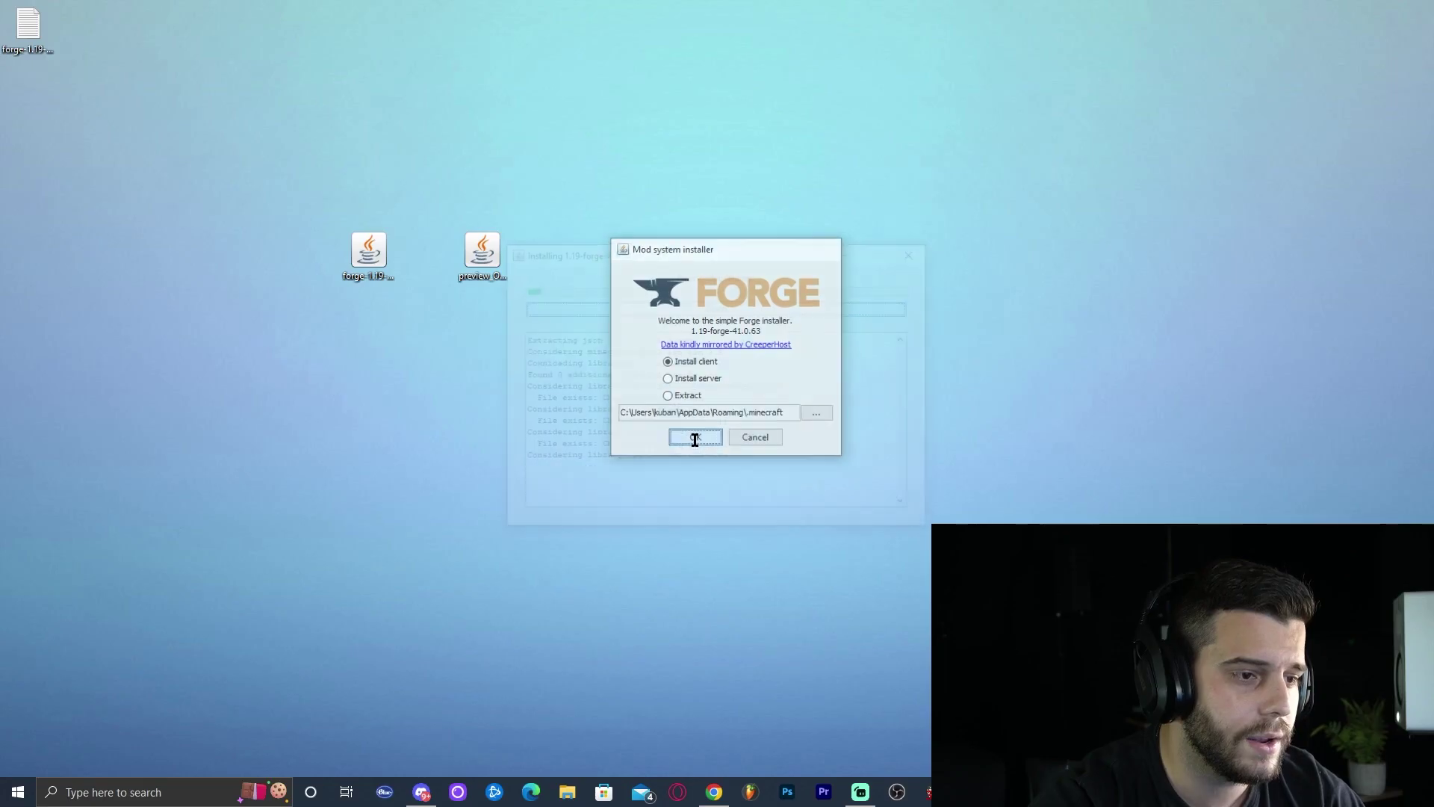
left_click(624, 674)
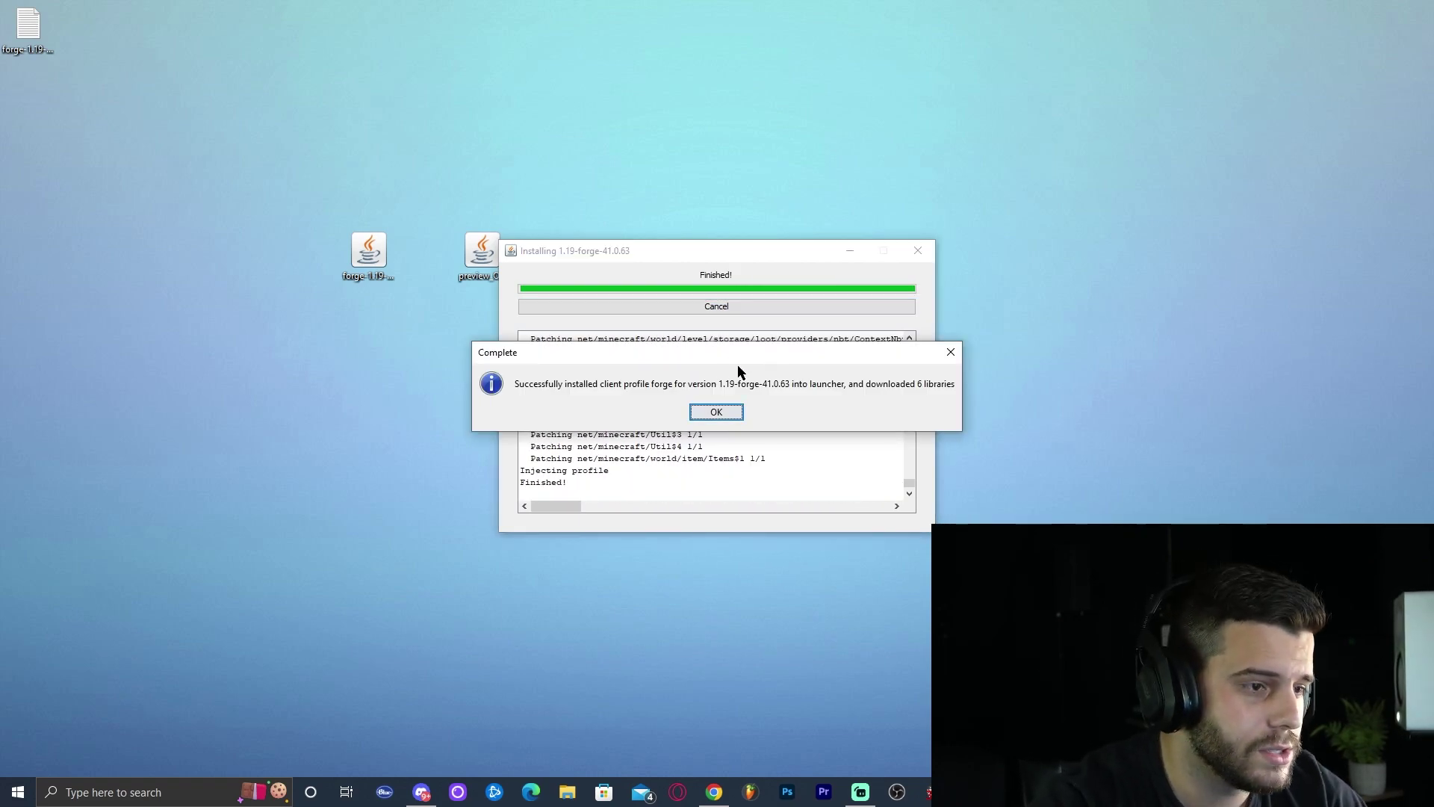
left_click(717, 413)
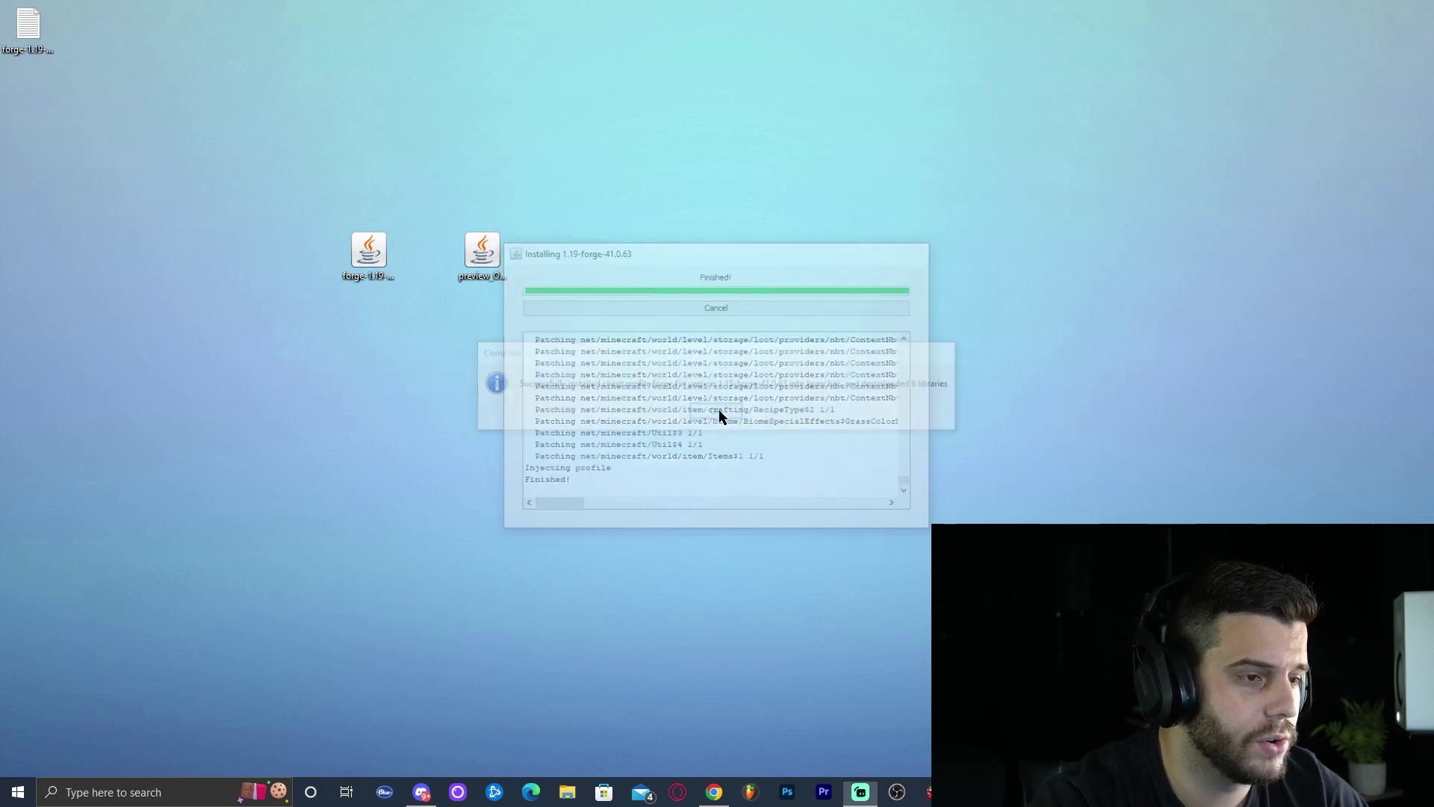
Delete the Forge installer .jar from the desktop
left_click_drag(975, 325, 1042, 342)
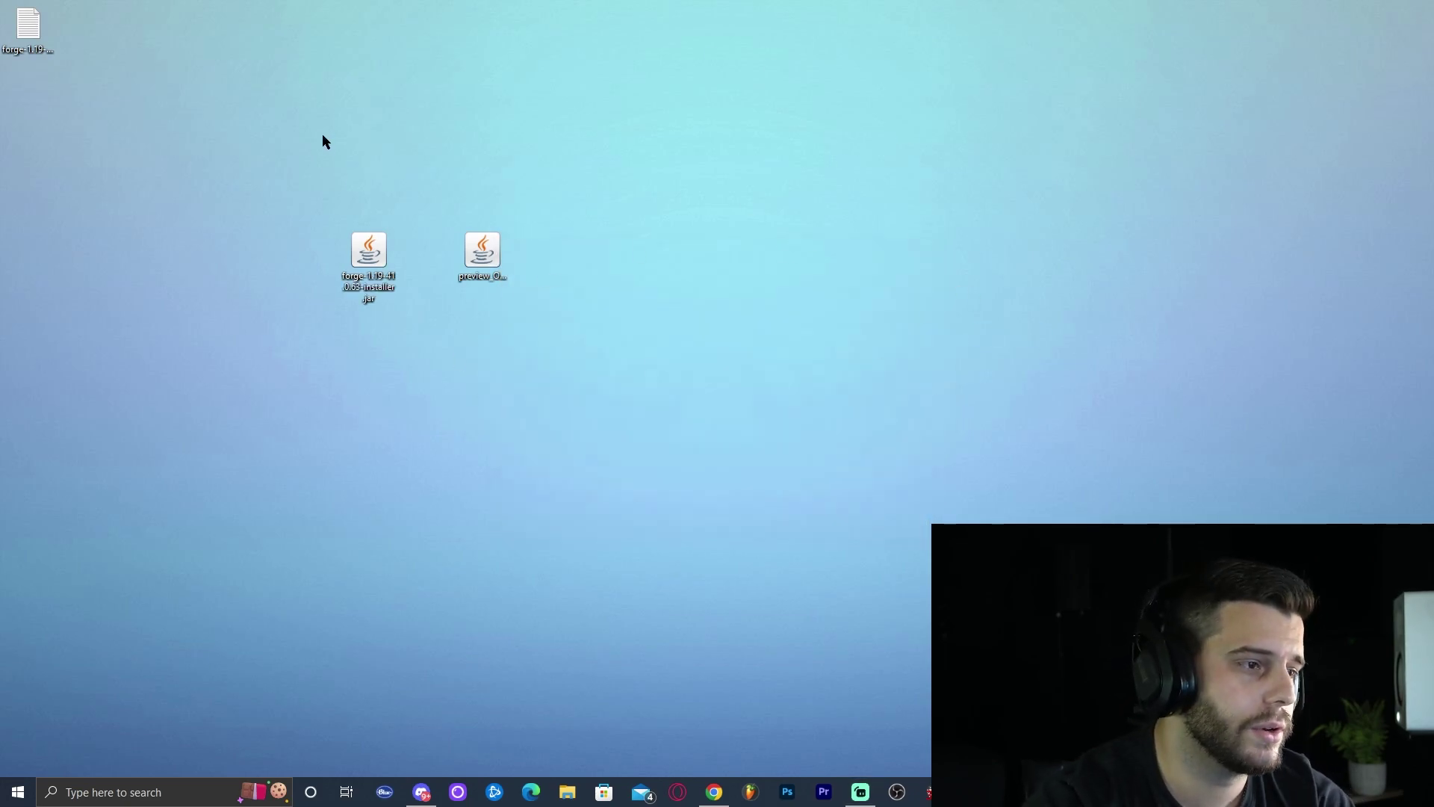
left_click_drag(323, 141, 371, 283)
key("Delete")
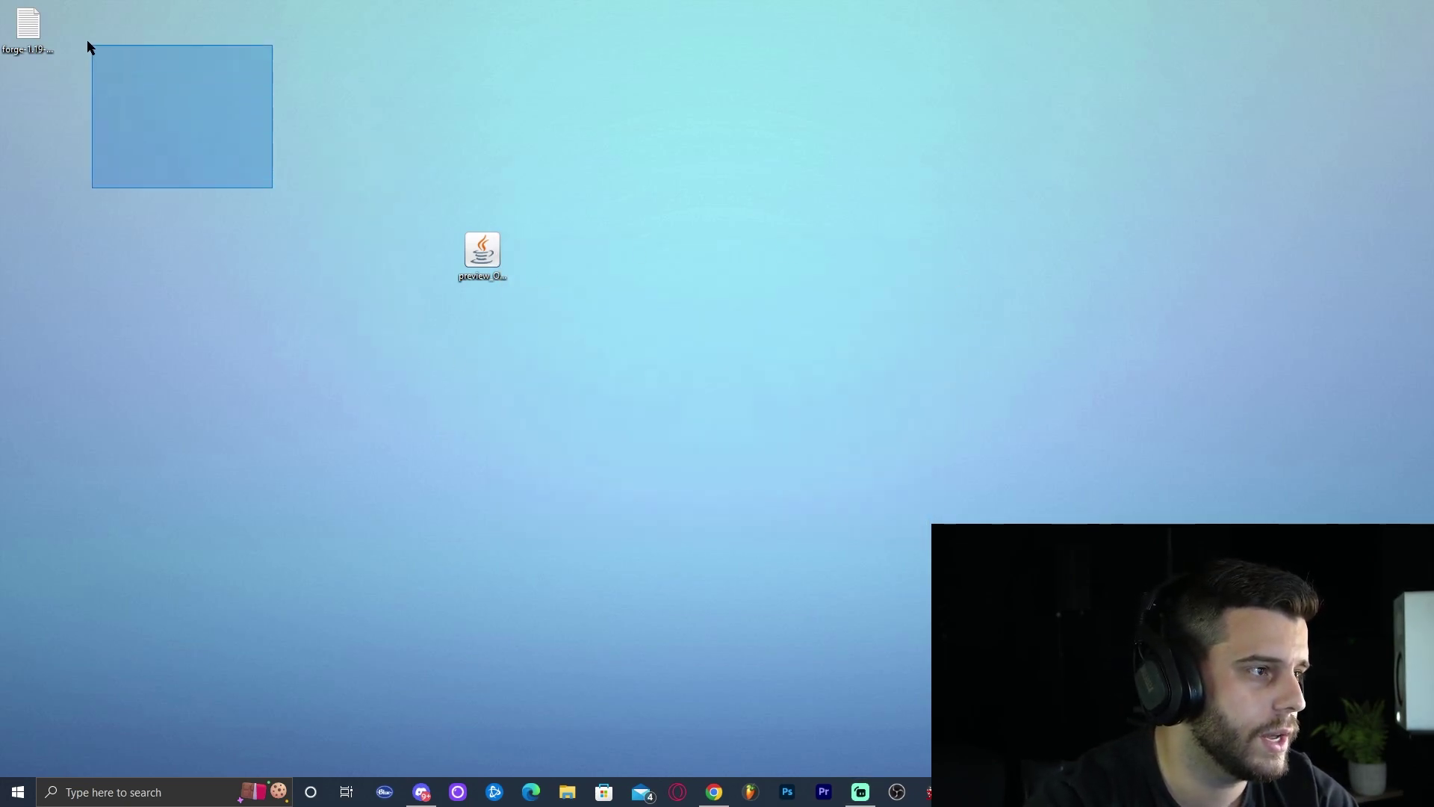